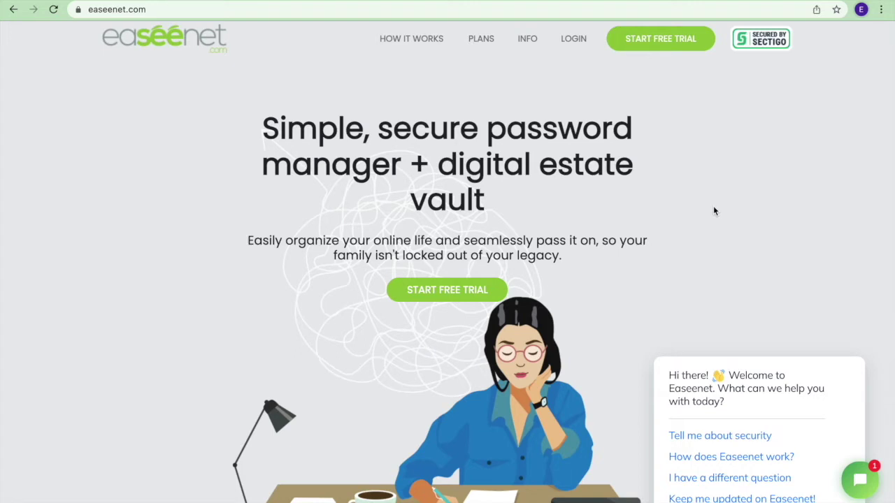
# Step: Open the free-trial registration form from Start Free Trial in the easeenet.com header
pyautogui.scroll(1, 713, 211)
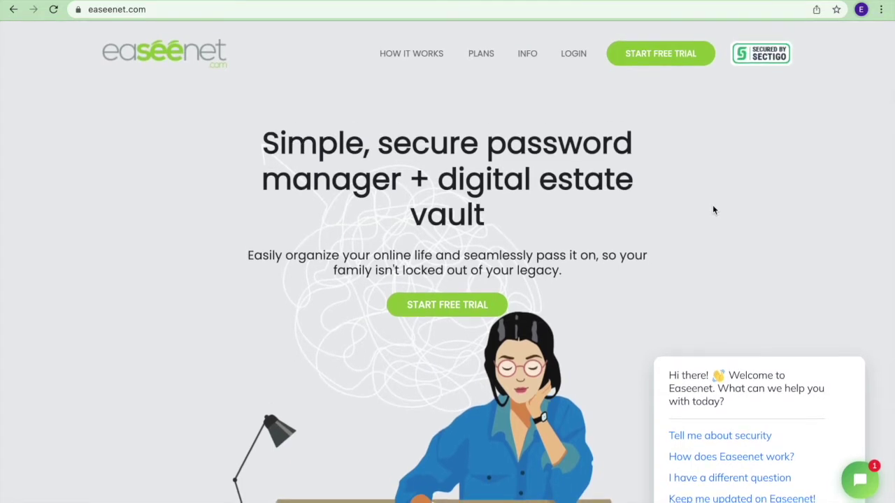
pyautogui.click(666, 55)
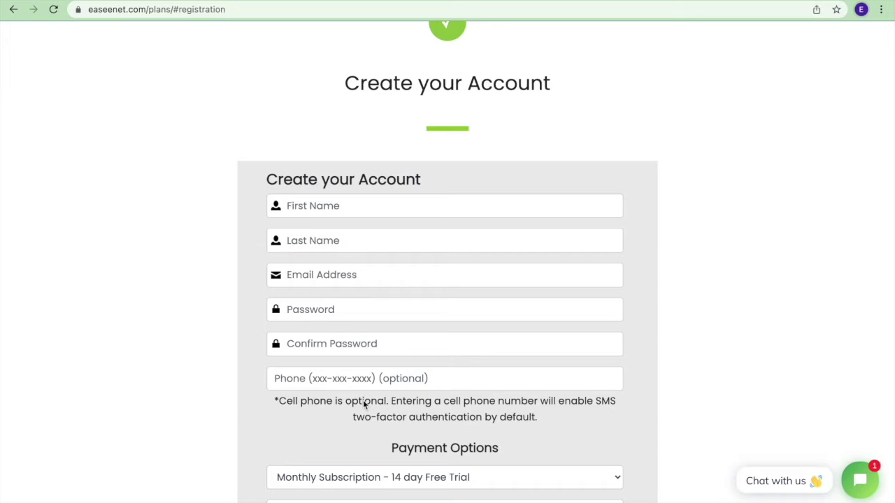
# Step: Register the filled-in account on the Trial Subscription plan, declining Chrome's password saving
pyautogui.scroll(-5, 364, 404)
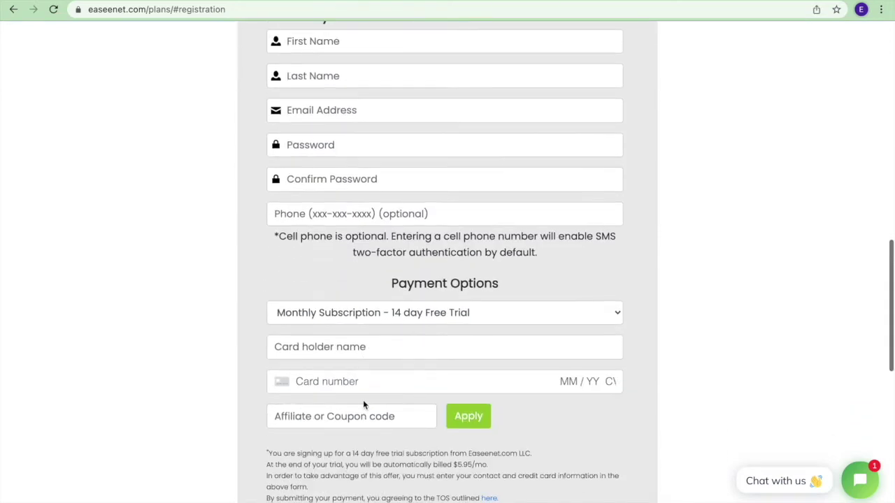
pyautogui.click(449, 313)
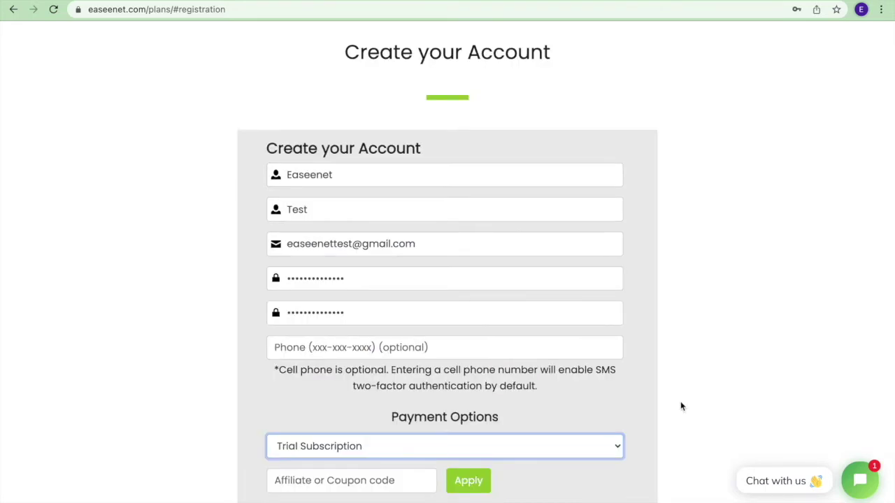
pyautogui.scroll(-3, 681, 406)
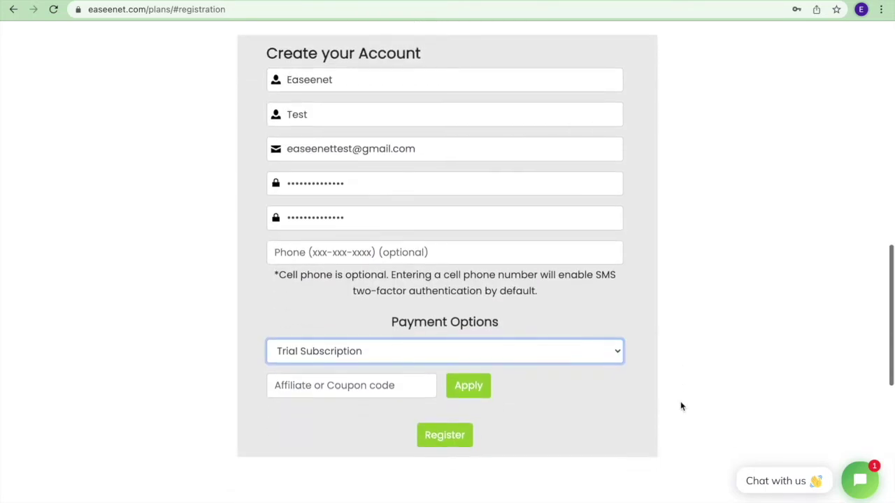
pyautogui.click(445, 440)
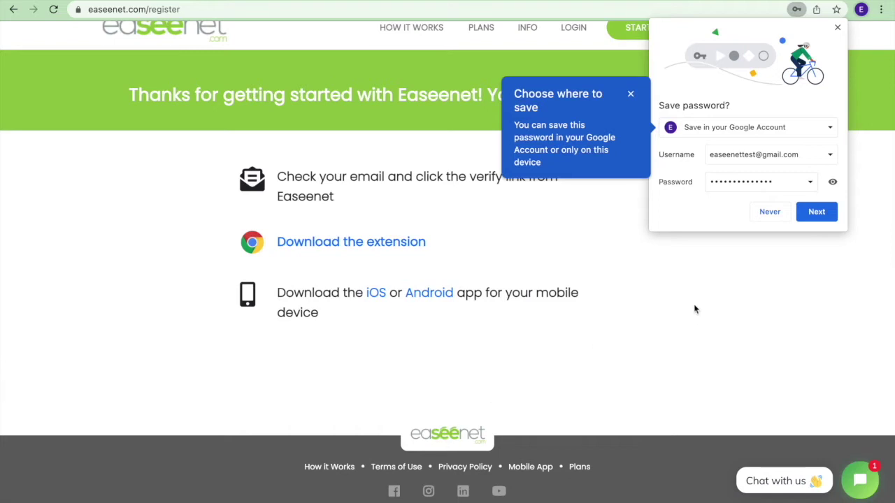
pyautogui.click(768, 211)
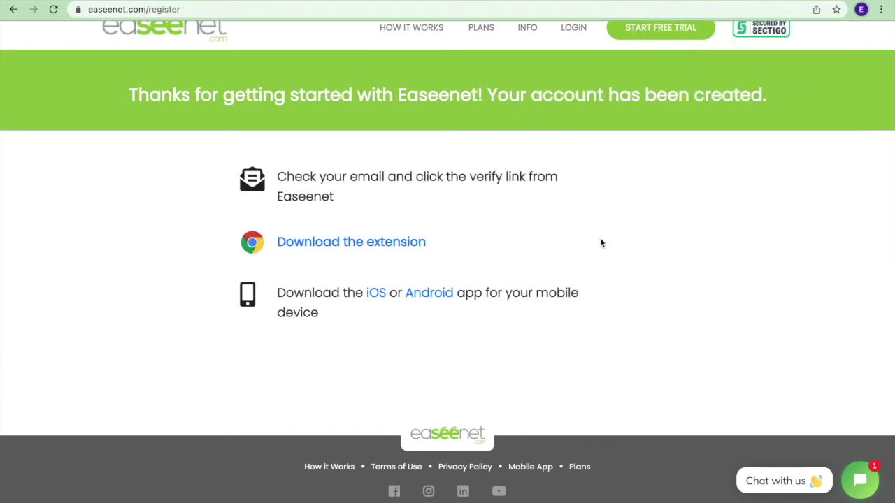
pyautogui.scroll(1, 600, 238)
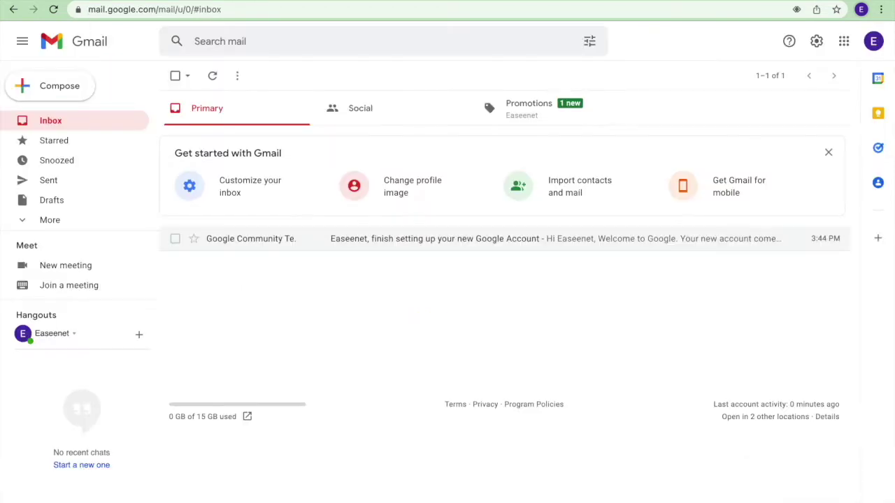
# Step: Open the Welcome to Easeenet email under Promotions and follow its verification link
pyautogui.click(516, 108)
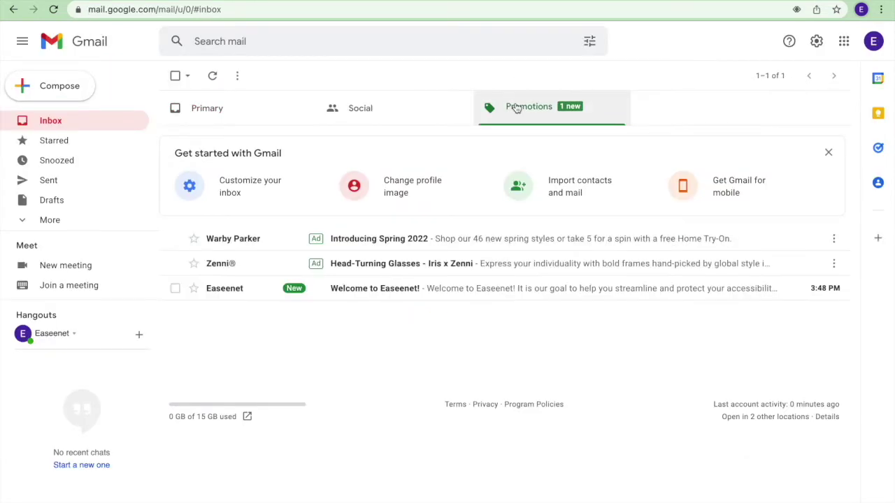
pyautogui.click(366, 295)
pyautogui.scroll(-5, 444, 371)
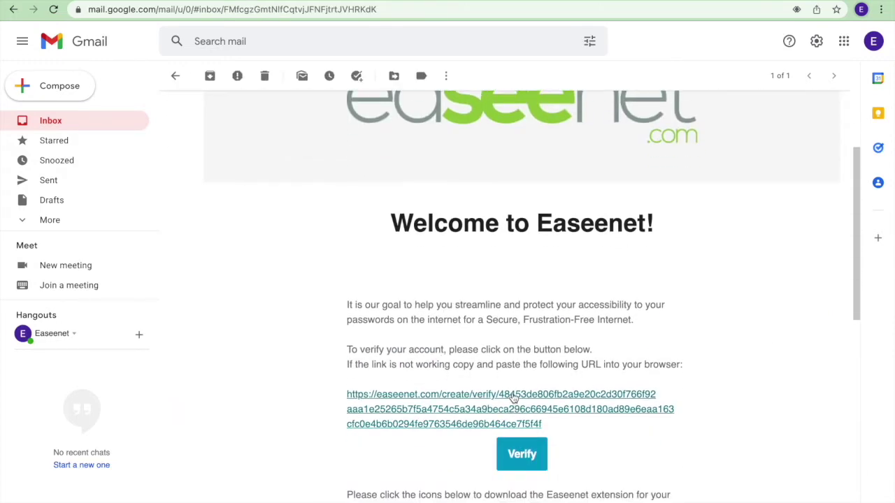
pyautogui.click(512, 395)
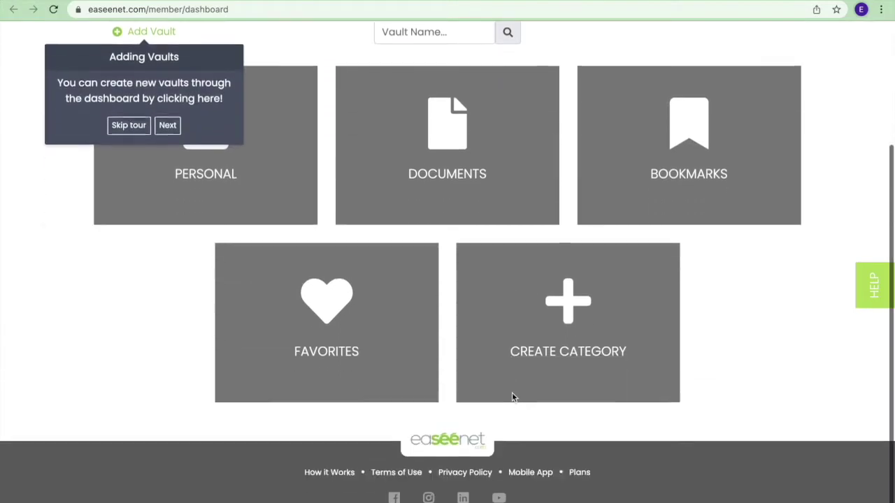
# Step: Glance at the account dropdown, close it, and skip the Adding Vaults tour
pyautogui.scroll(2, 512, 397)
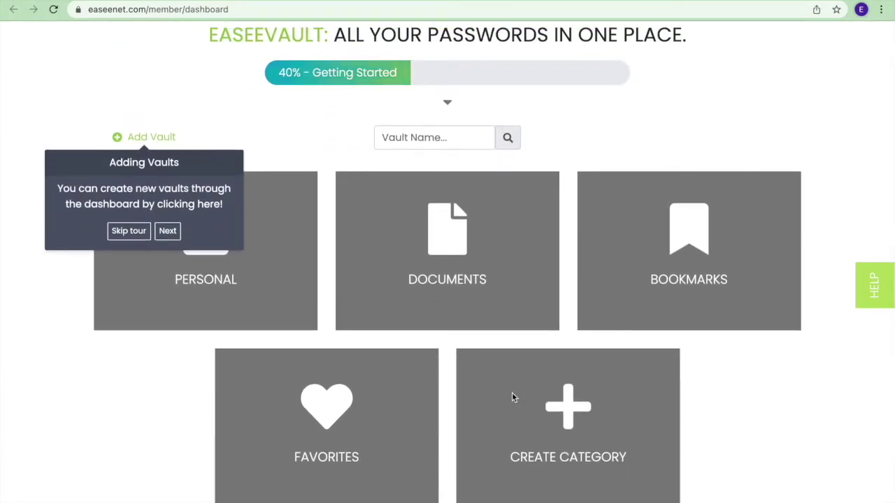
pyautogui.scroll(1, 512, 398)
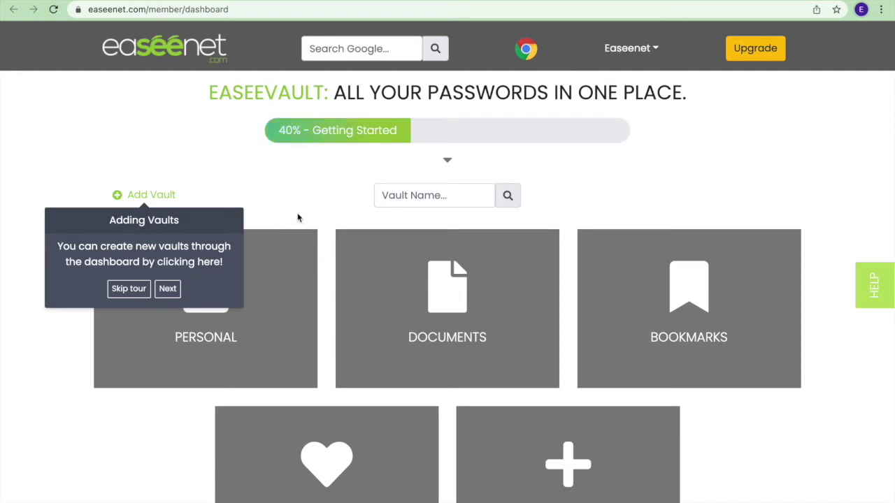
pyautogui.click(647, 48)
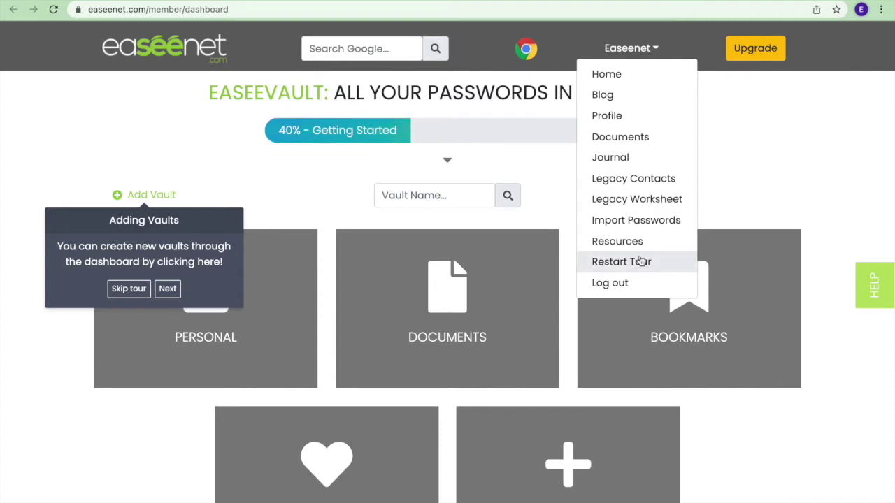
pyautogui.click(202, 172)
pyautogui.click(129, 289)
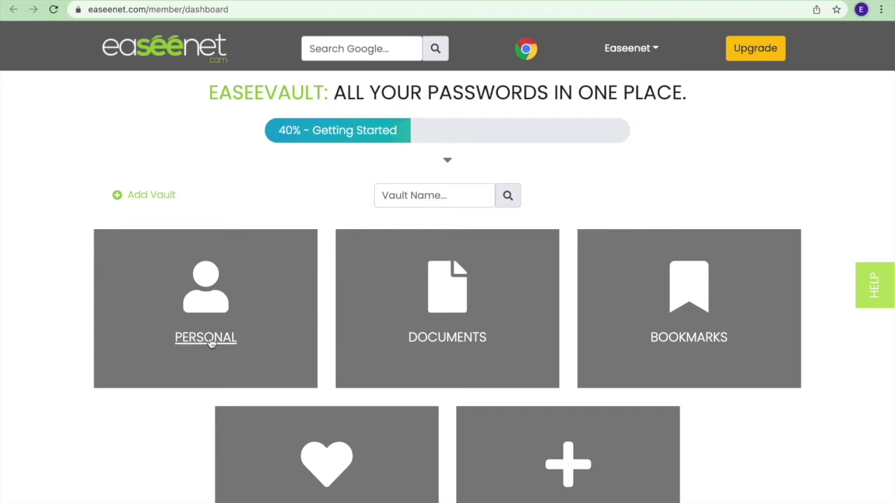
# Step: Look into the empty Personal vault, then open the Documents vault, skipping its tour video
pyautogui.click(210, 343)
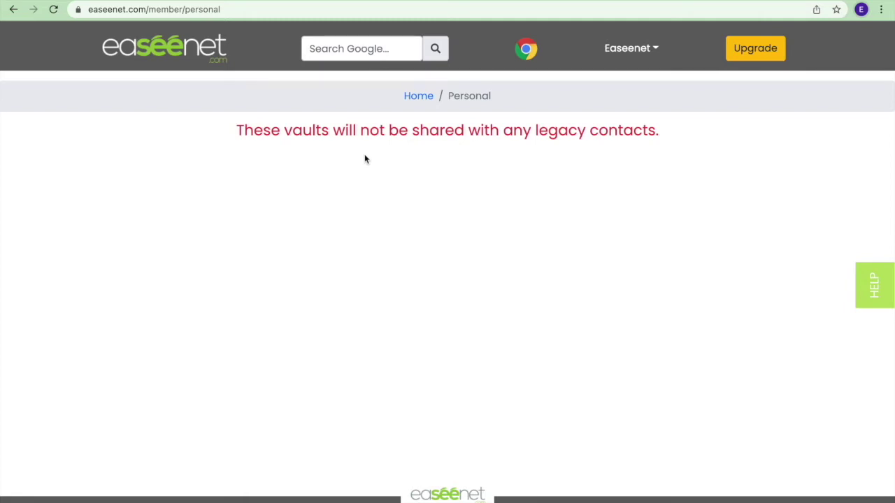
pyautogui.click(412, 97)
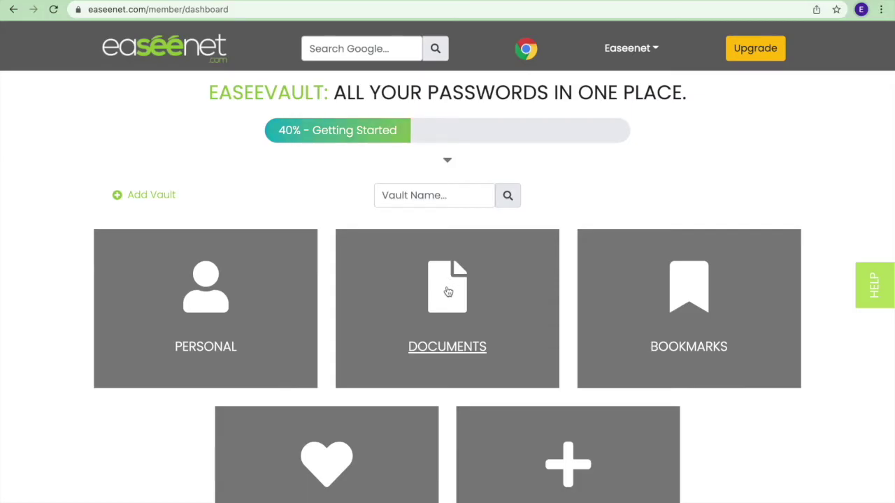
pyautogui.click(449, 292)
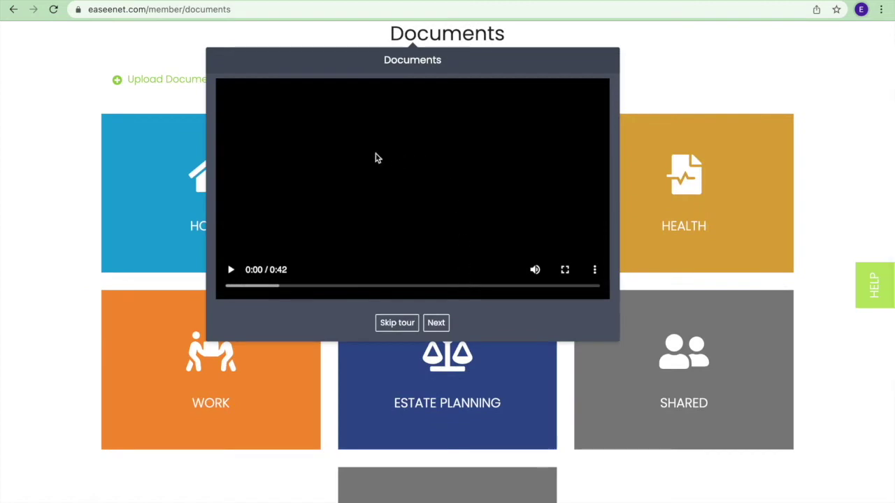
pyautogui.click(395, 324)
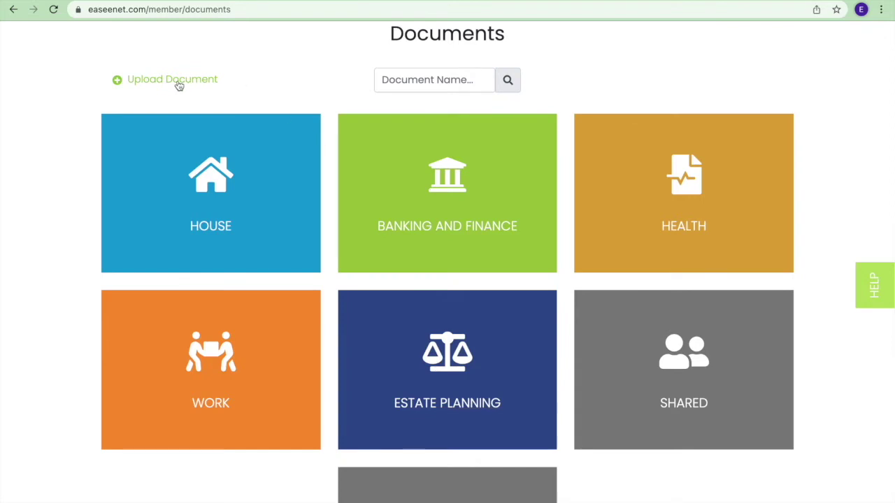
# Step: Start a document upload, view the category list, then cancel the upload
pyautogui.click(178, 84)
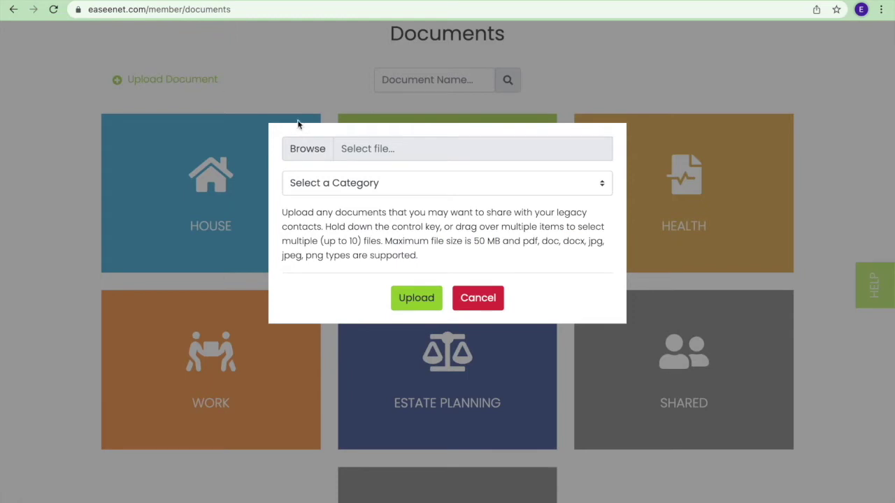
pyautogui.click(326, 190)
pyautogui.click(337, 305)
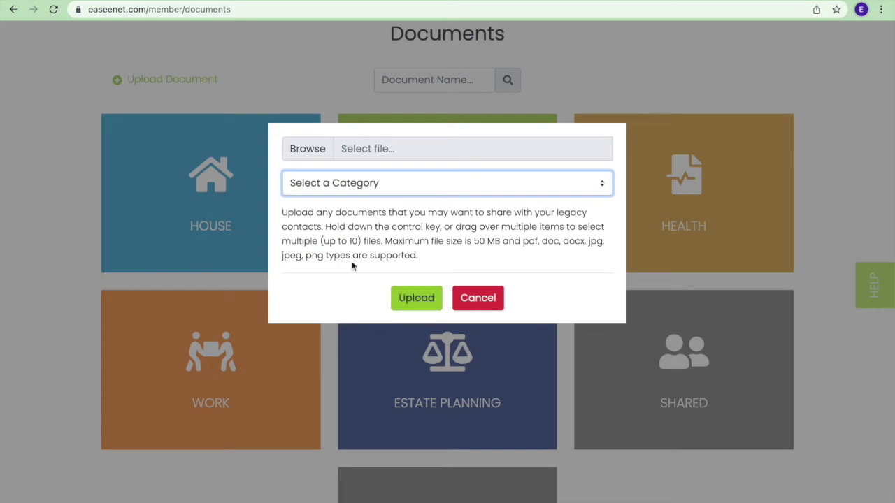
pyautogui.click(488, 301)
pyautogui.scroll(2, 560, 249)
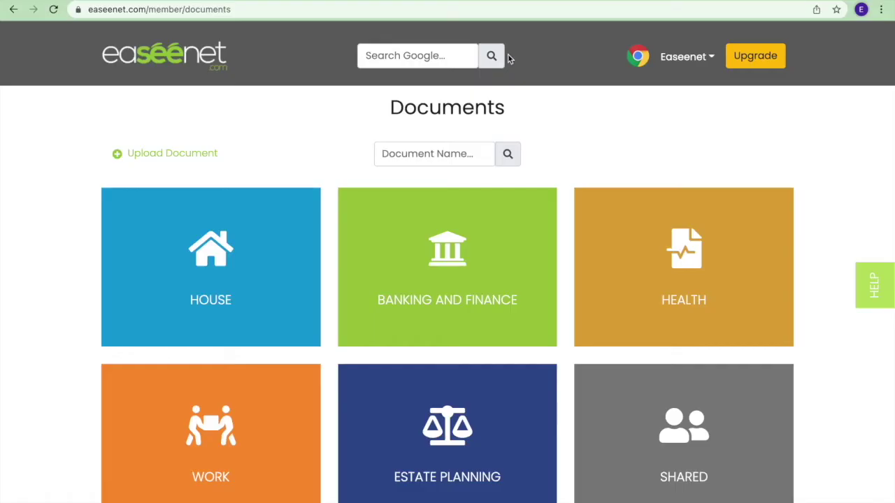
# Step: Go back to the vault dashboard via the easeenet logo
pyautogui.click(159, 50)
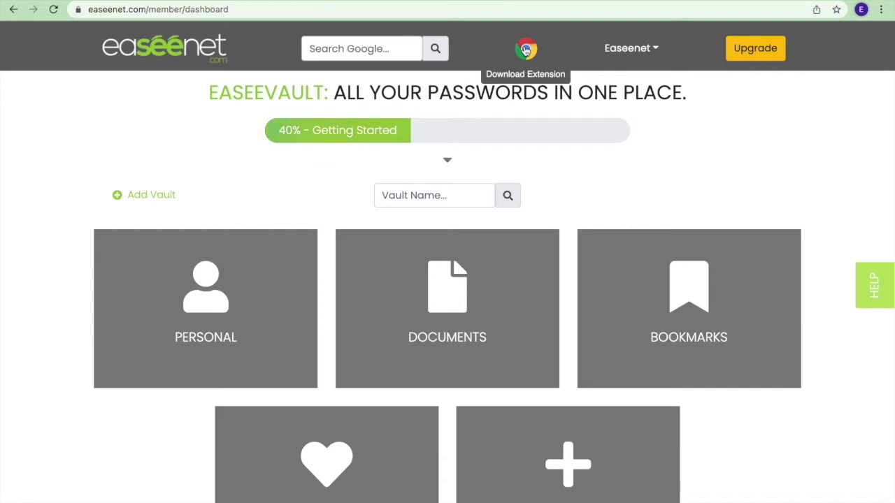
# Step: Install the Easeenet For Web Browsers extension from the Chrome Web Store and log into it
pyautogui.click(525, 49)
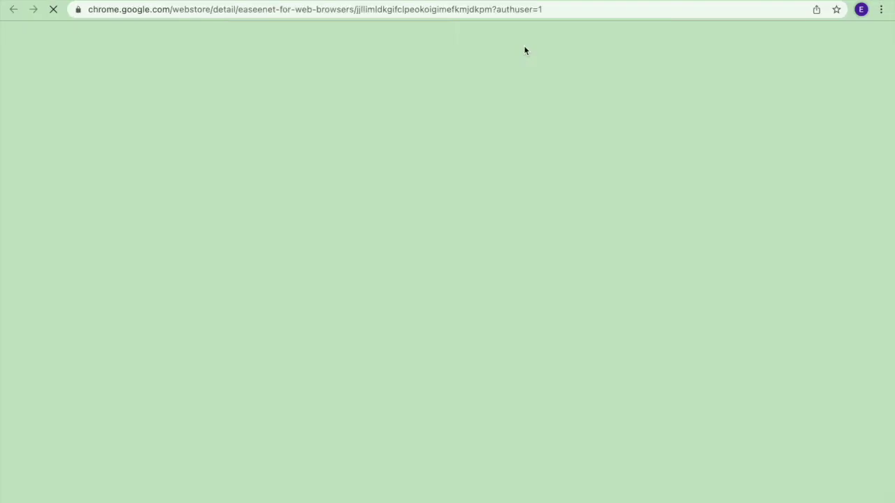
pyautogui.click(698, 130)
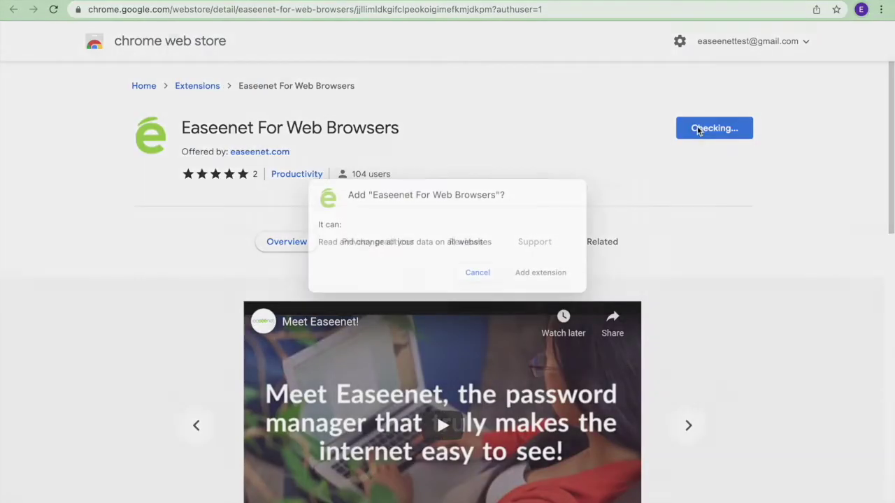
pyautogui.click(535, 291)
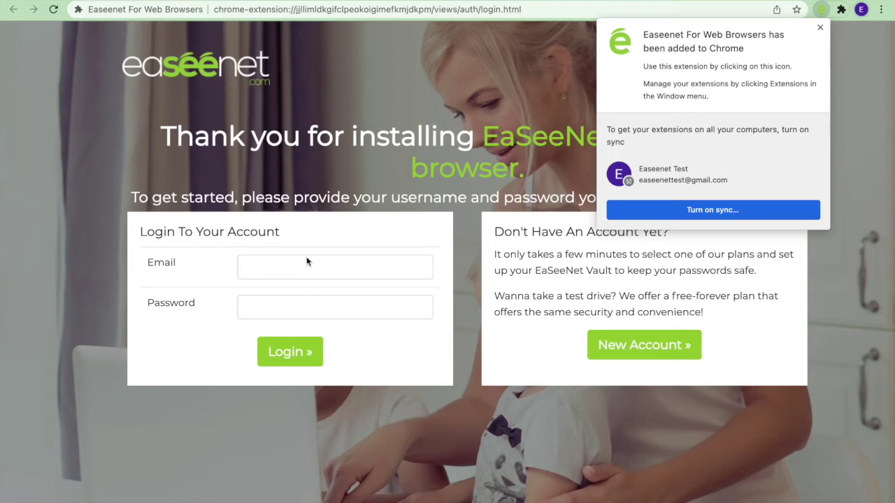
pyautogui.click(820, 27)
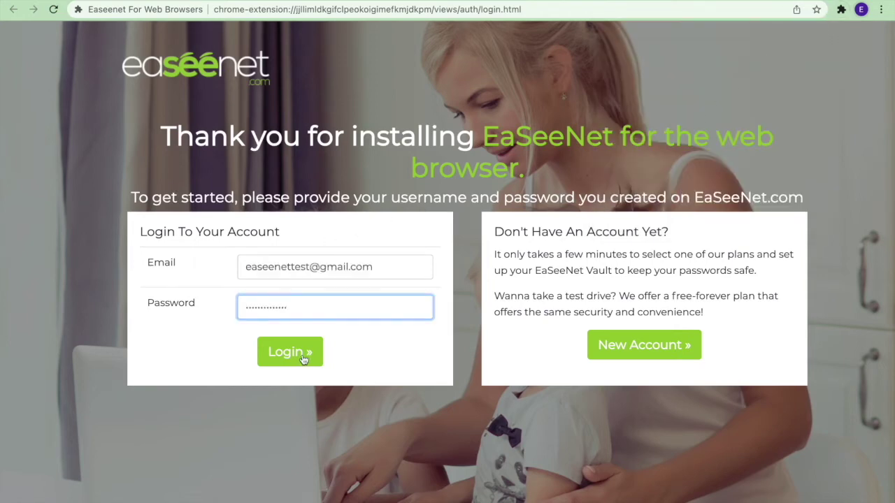
pyautogui.click(303, 357)
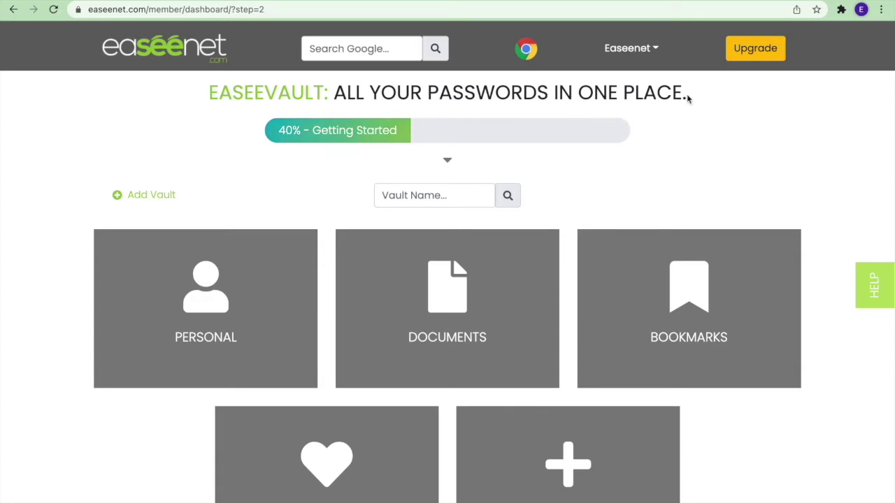
# Step: Pin the Easeenet extension to the toolbar, view its Vaults search, then close the panel
pyautogui.click(842, 11)
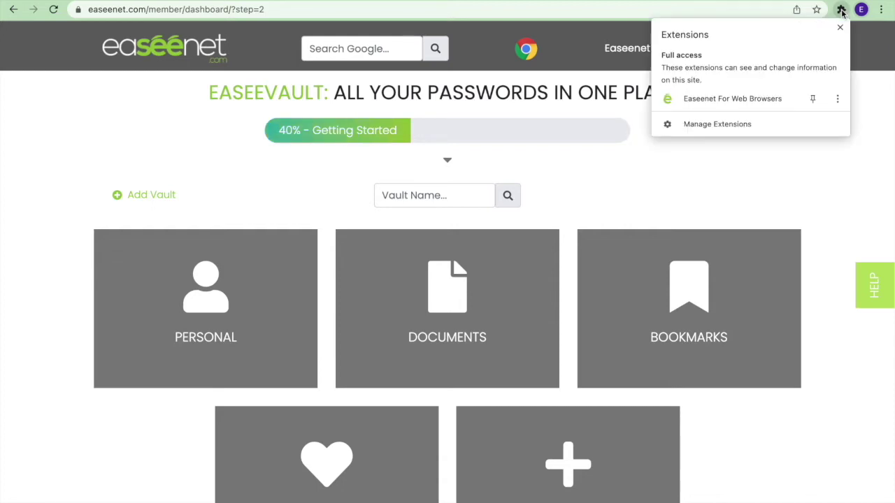
pyautogui.click(813, 100)
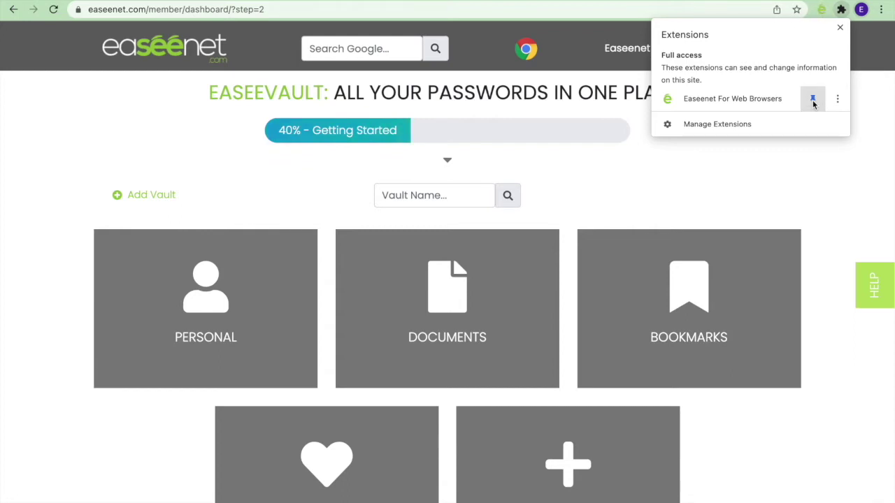
pyautogui.click(751, 9)
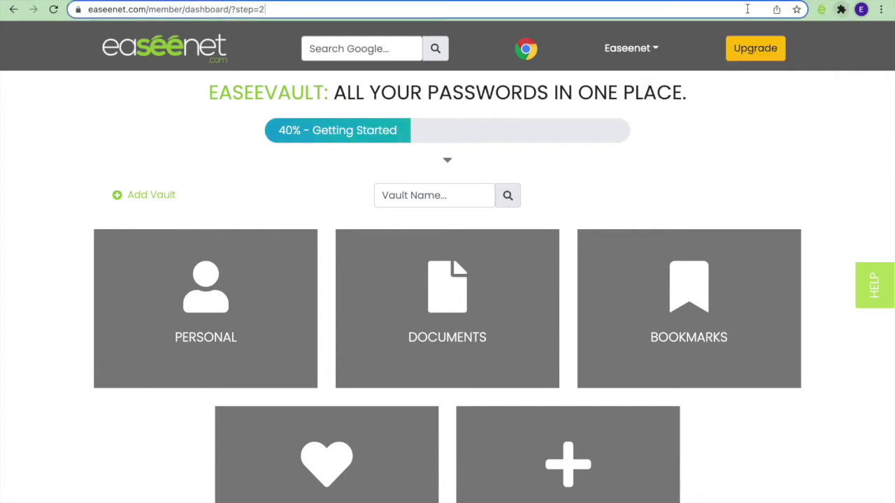
pyautogui.click(823, 12)
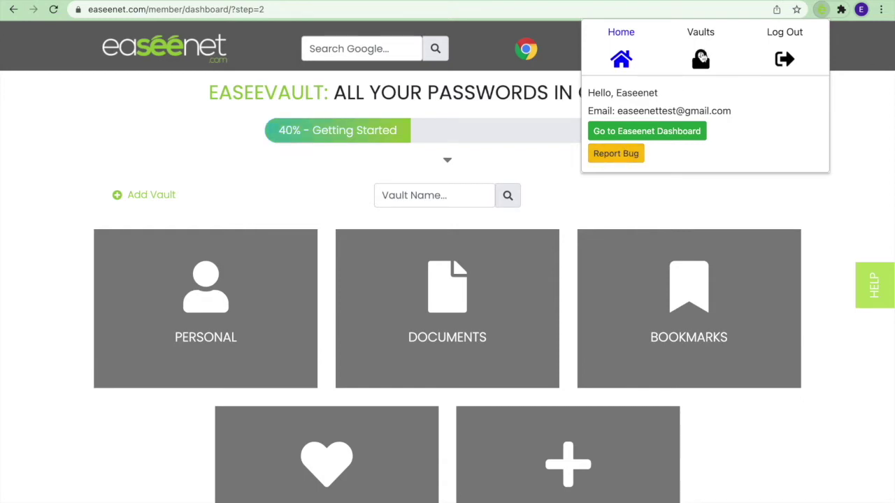
pyautogui.click(701, 58)
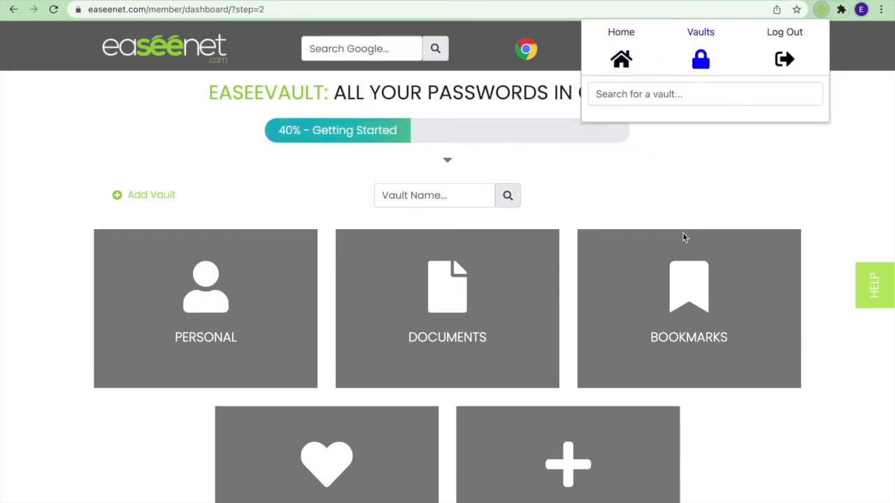
pyautogui.click(687, 173)
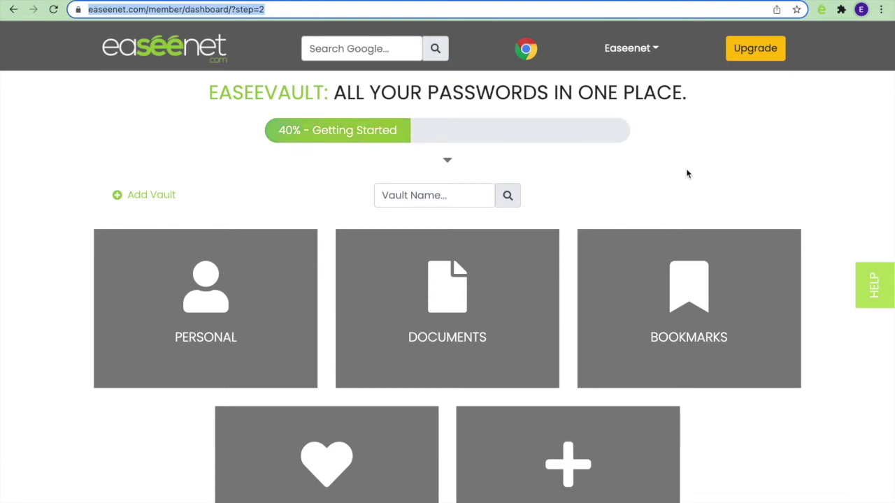
# Step: Open usbank.com in a new tab, enter the bank username and password, and accept Easeenet's save prompt
pyautogui.hotkey('ctrl', 't')
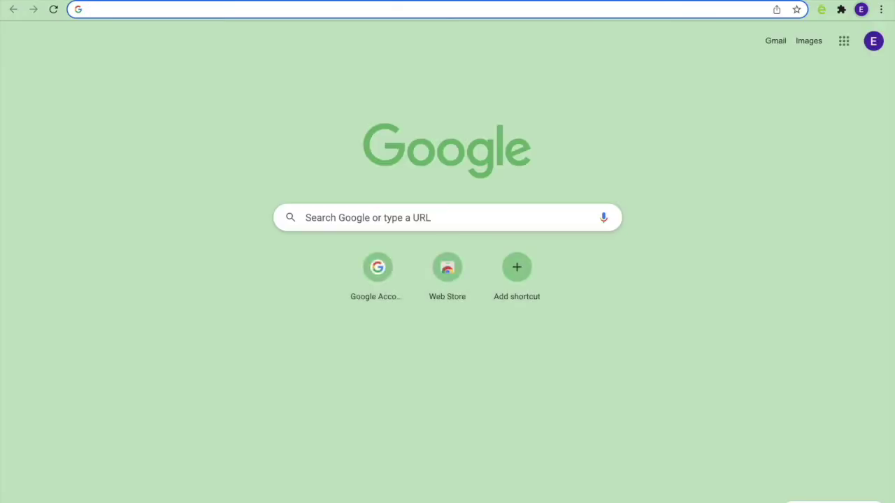
pyautogui.write('usbank.com')
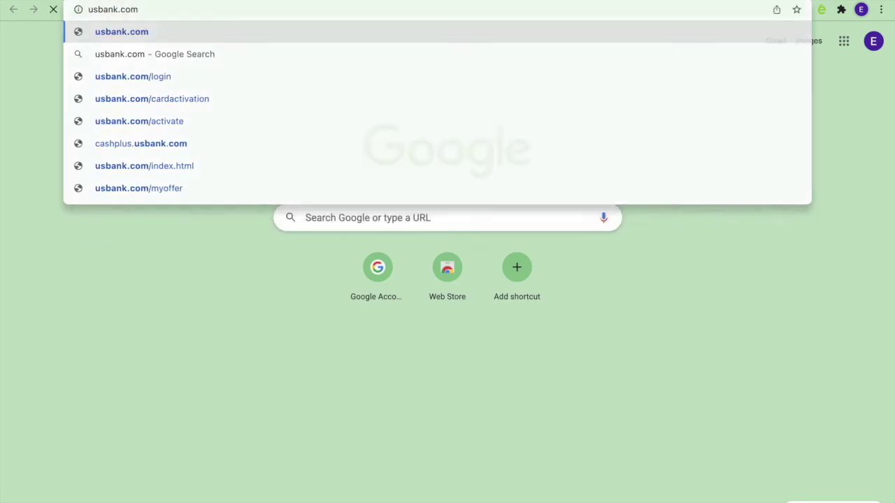
pyautogui.press('Return')
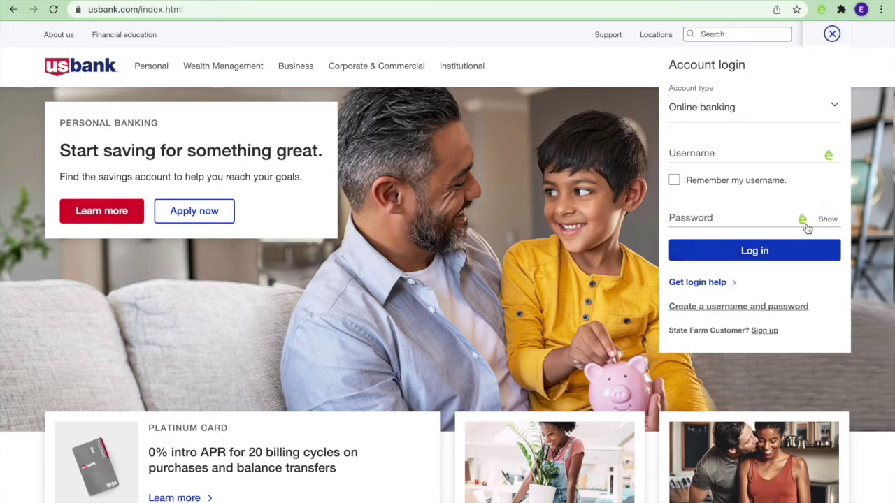
pyautogui.click(772, 156)
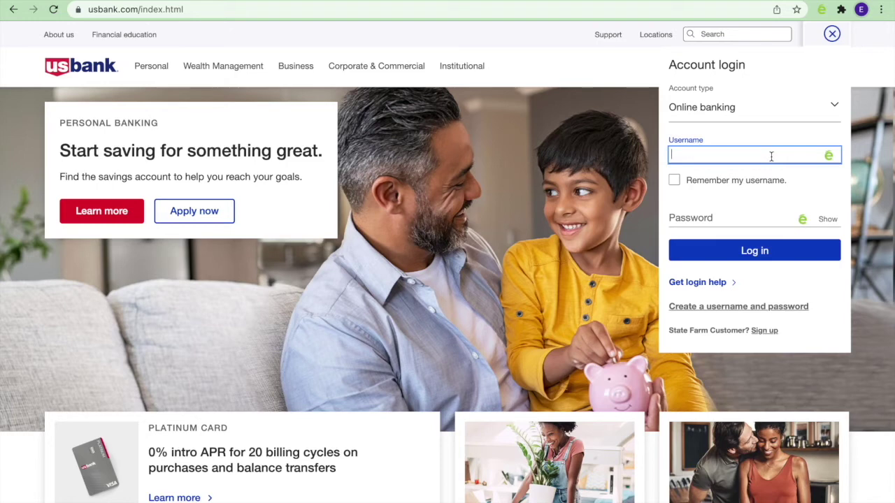
pyautogui.press('Tab')
pyautogui.press('Tab')
pyautogui.write('•••••••••••••••')
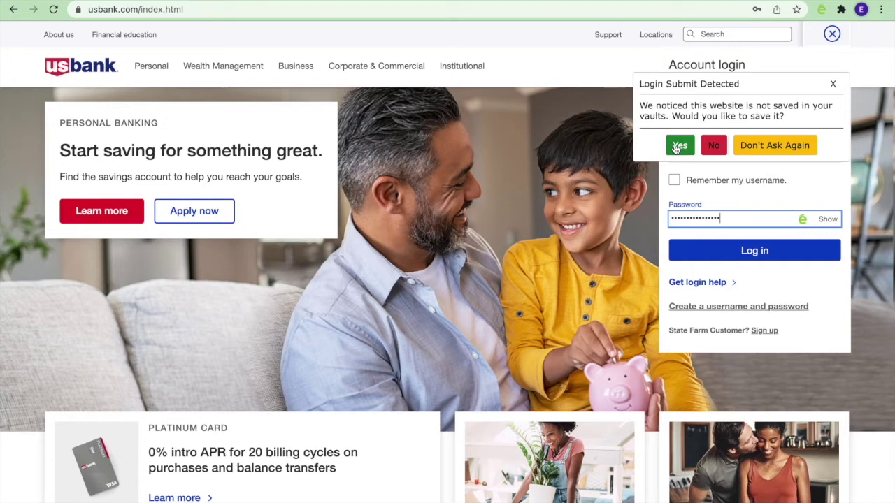
pyautogui.click(675, 147)
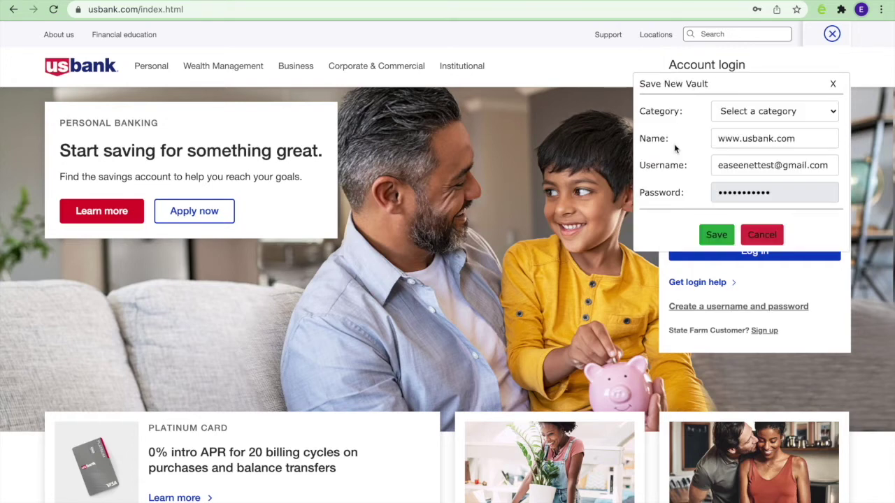
# Step: File the login under Banking and Finance, Banks & Credit Unions, name it US Bank, and save
pyautogui.click(775, 112)
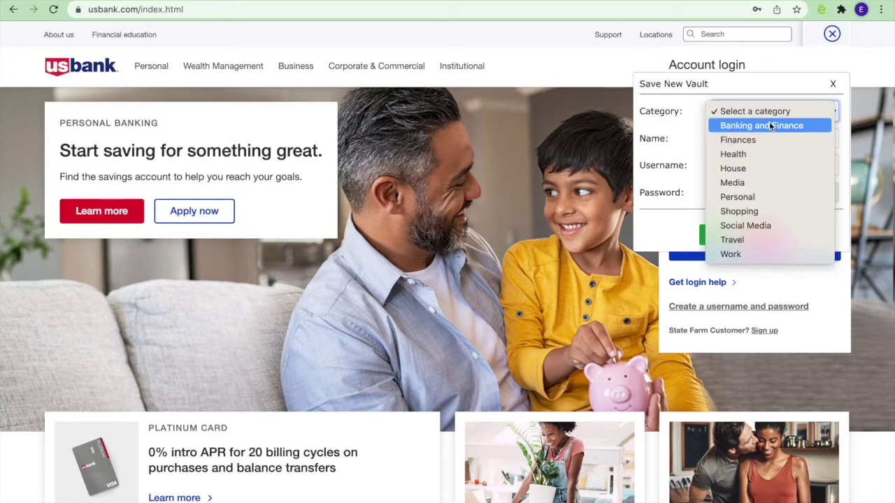
pyautogui.click(769, 125)
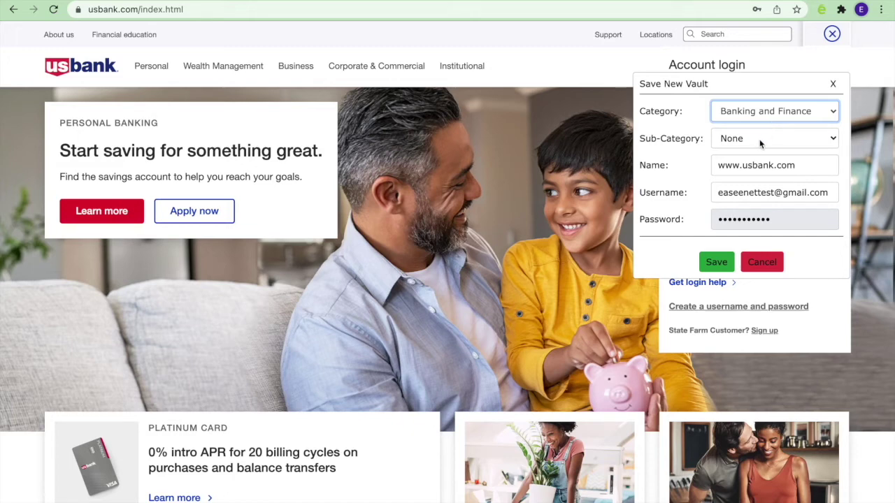
pyautogui.click(760, 139)
pyautogui.click(764, 167)
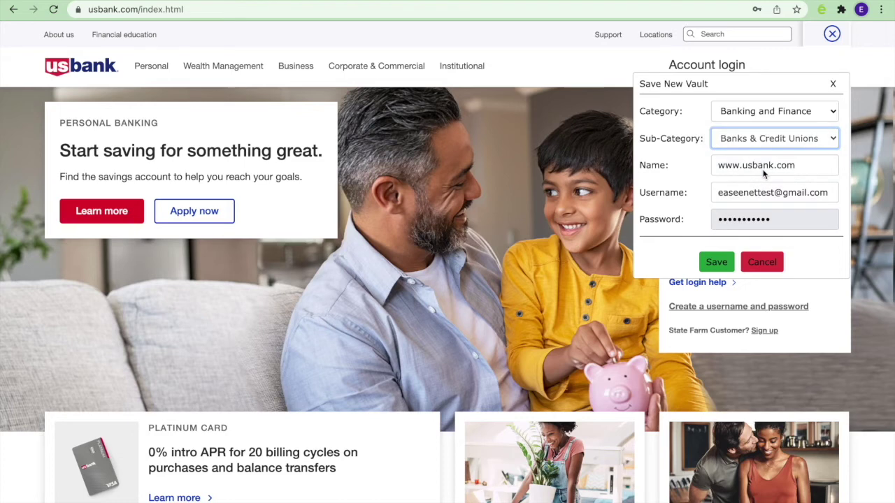
pyautogui.press('Tab')
pyautogui.write('US Bank')
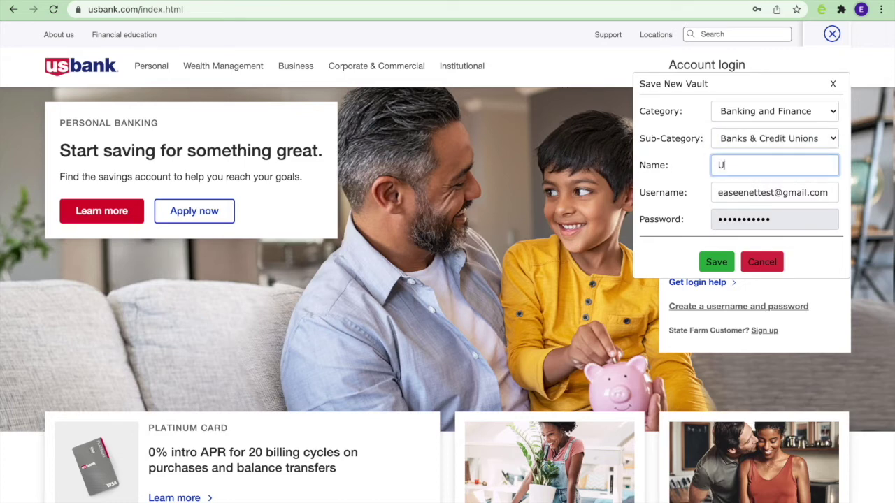
pyautogui.click(718, 263)
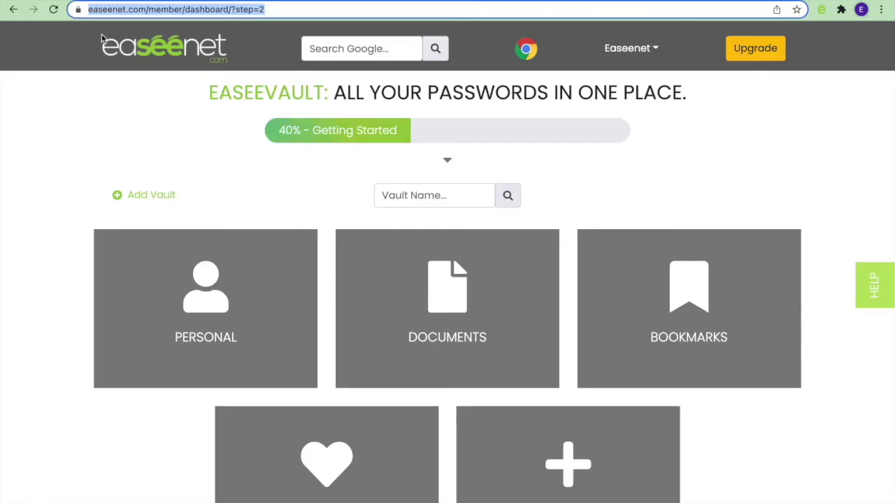
# Step: Reload the dashboard to show the Banking and Finance vault, then start a new Offline Vault
pyautogui.click(77, 14)
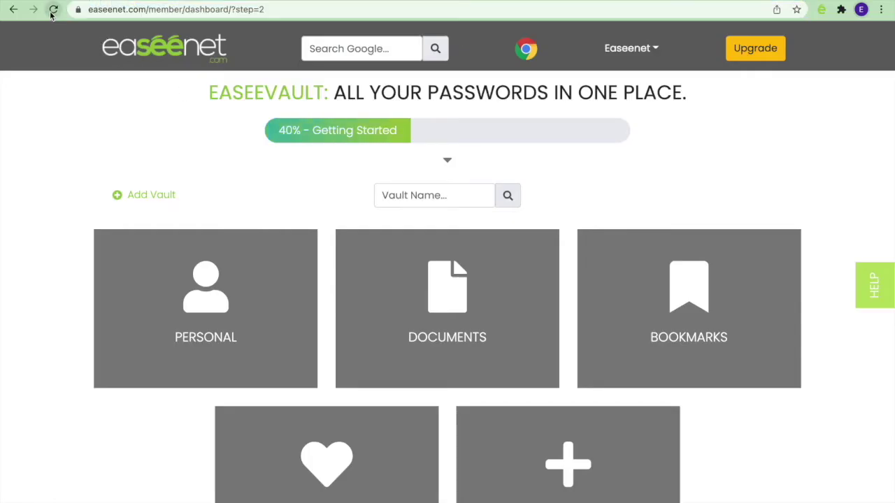
pyautogui.click(53, 10)
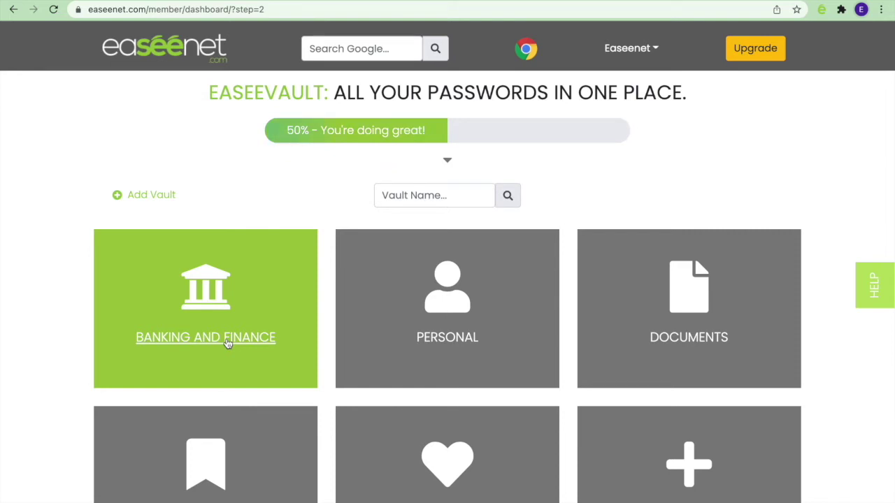
pyautogui.click(150, 197)
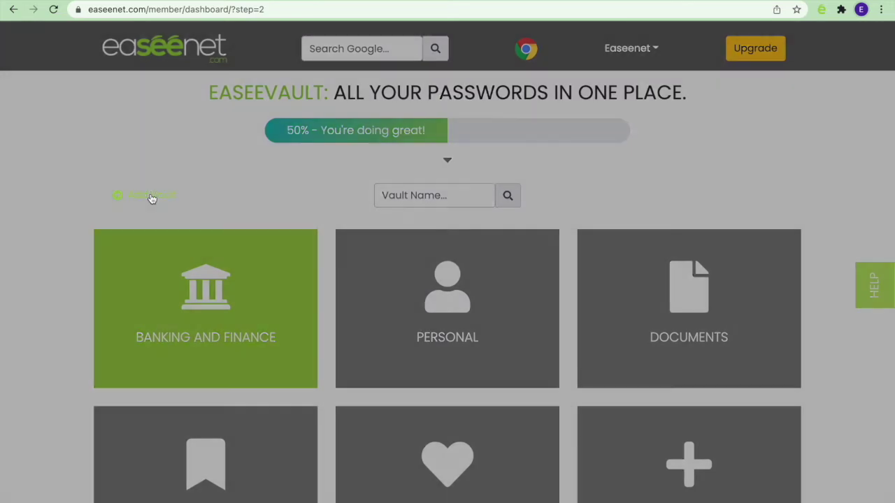
pyautogui.click(392, 113)
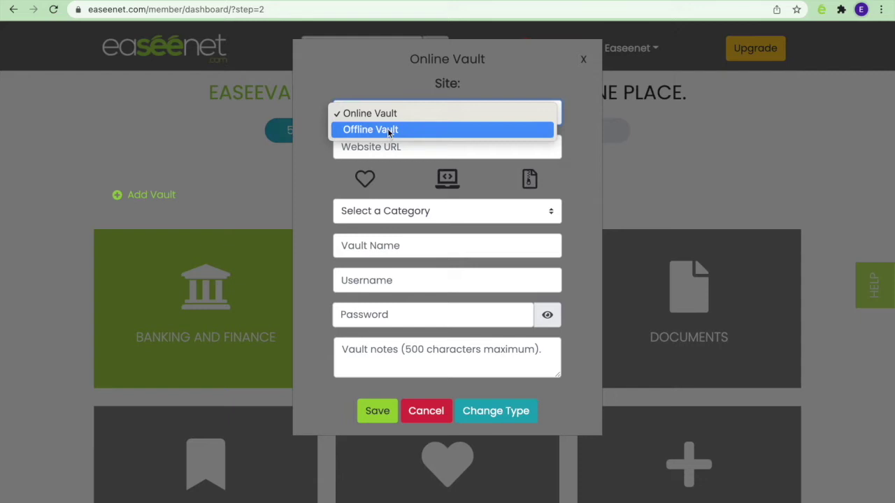
pyautogui.click(387, 129)
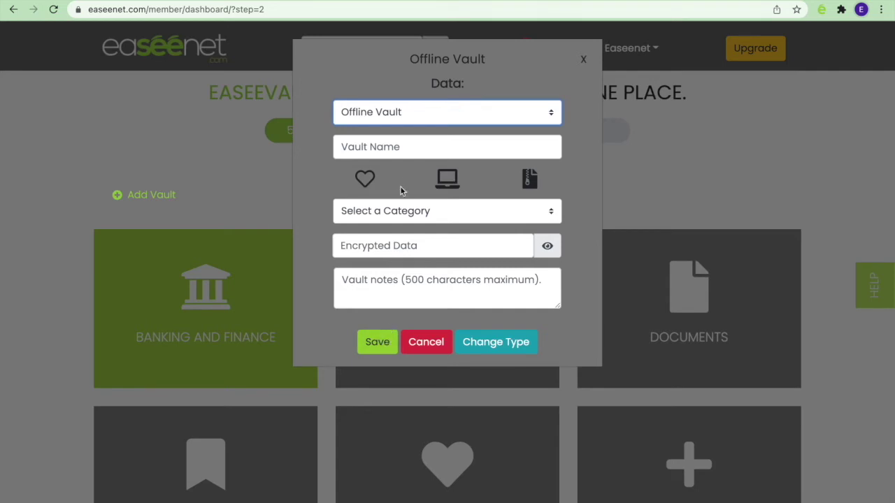
# Step: Name the vault Gate Code, file it under House, enter the gate code as its data, and save
pyautogui.click(398, 145)
pyautogui.write('Gate ')
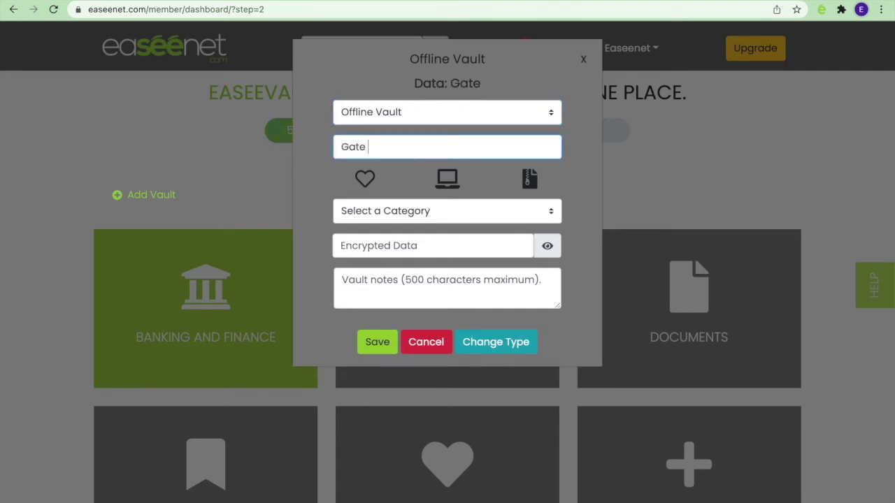
pyautogui.write('Code')
pyautogui.click(438, 211)
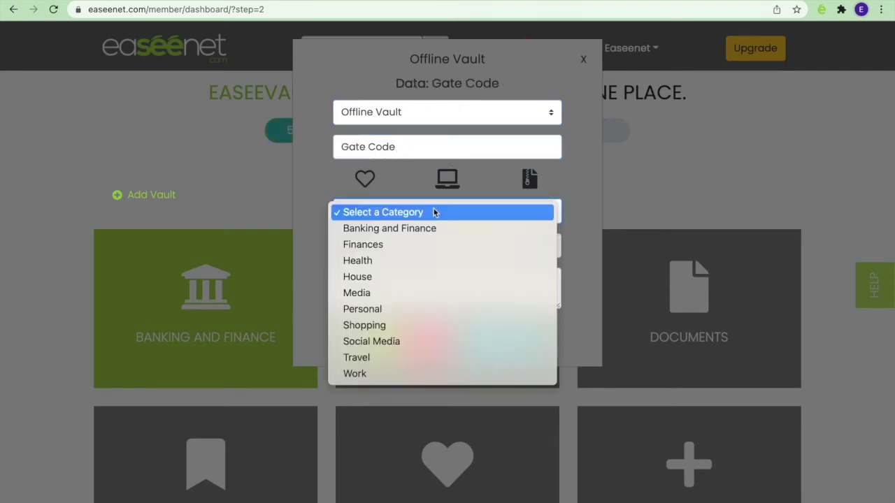
pyautogui.click(412, 277)
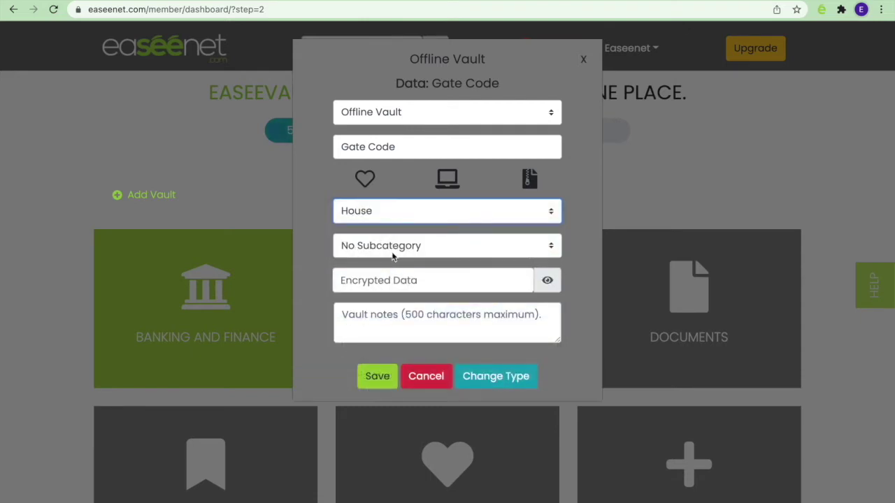
pyautogui.click(383, 286)
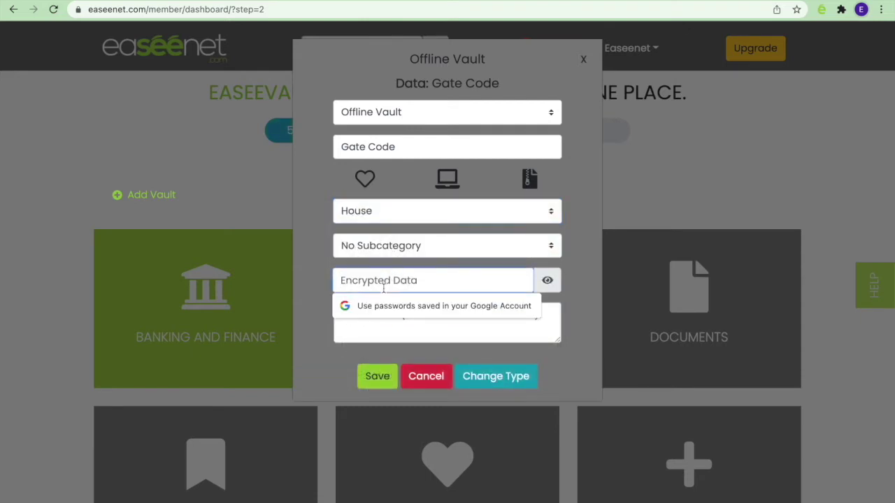
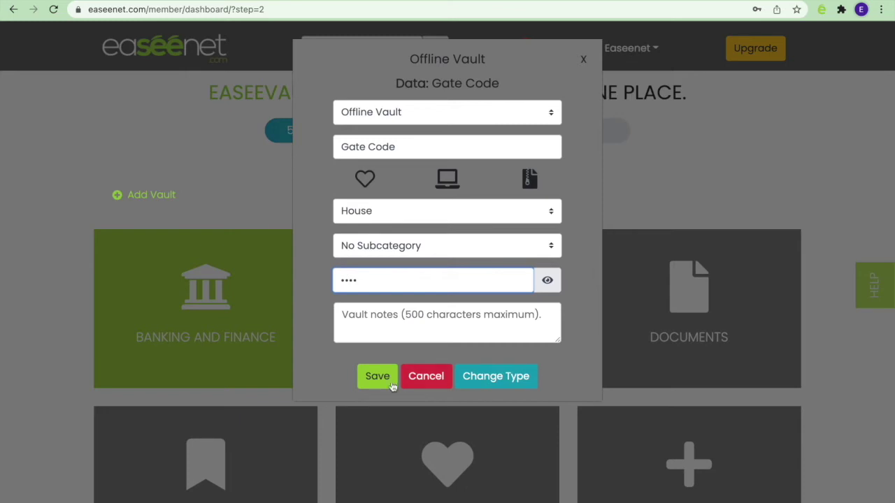
pyautogui.click(384, 383)
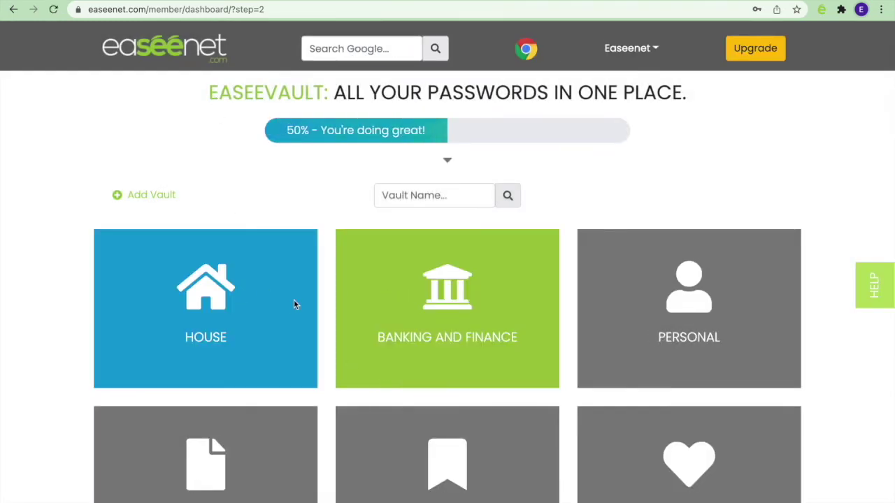
# Step: Check Gate Code in the House vault, then US Bank under Banking and Finance's Banks & Credit Unions
pyautogui.click(215, 340)
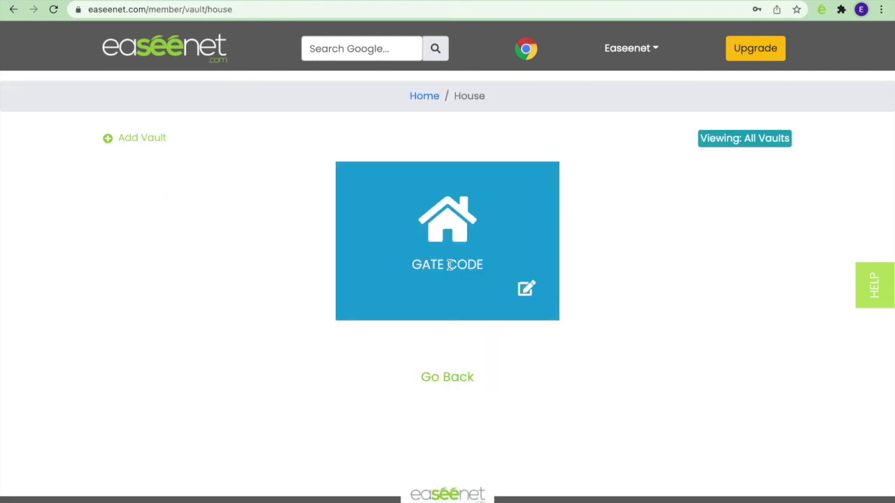
pyautogui.click(423, 97)
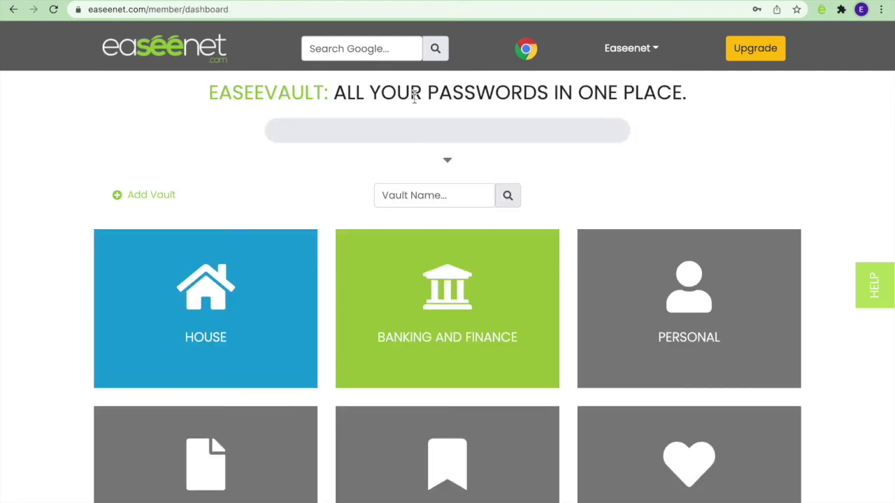
pyautogui.click(427, 339)
pyautogui.click(468, 266)
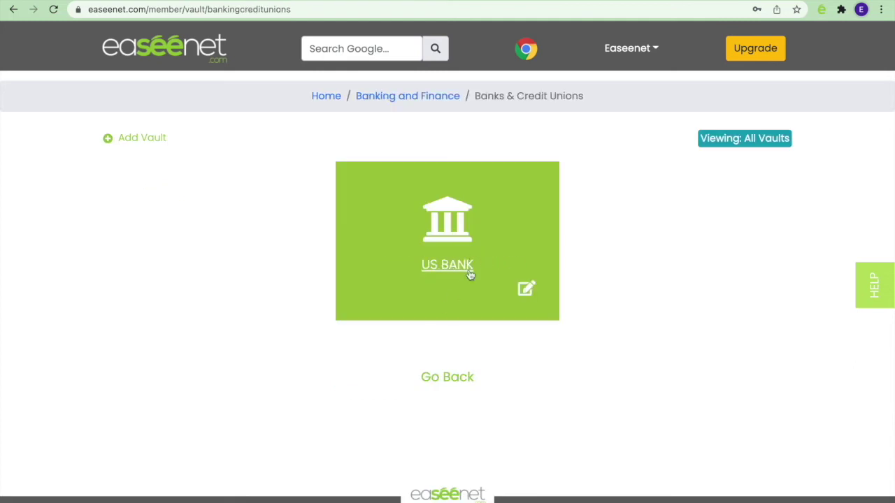
pyautogui.click(447, 266)
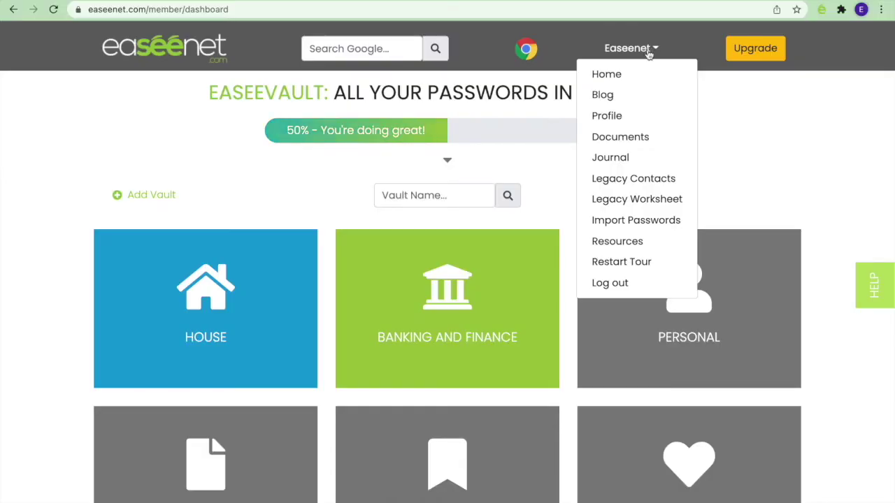
# Step: On Legacy Contacts, skip the tour and invite a new contact by their e-mail address
pyautogui.click(643, 181)
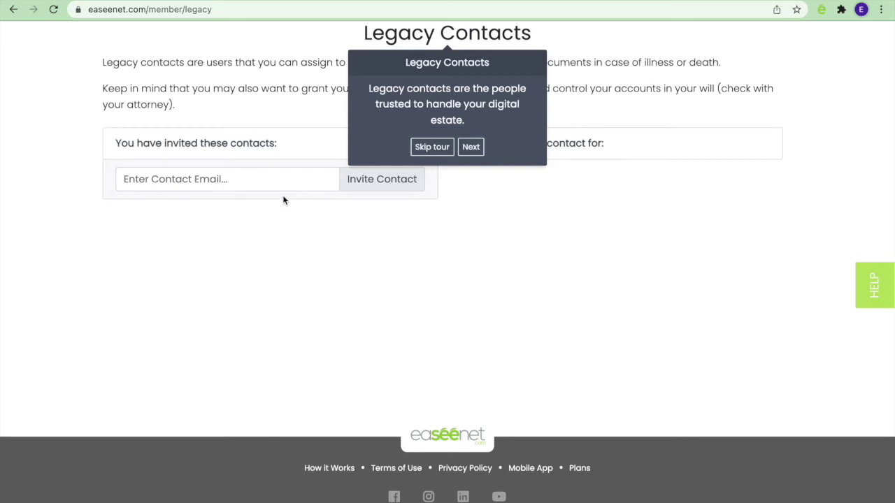
pyautogui.scroll(2, 312, 192)
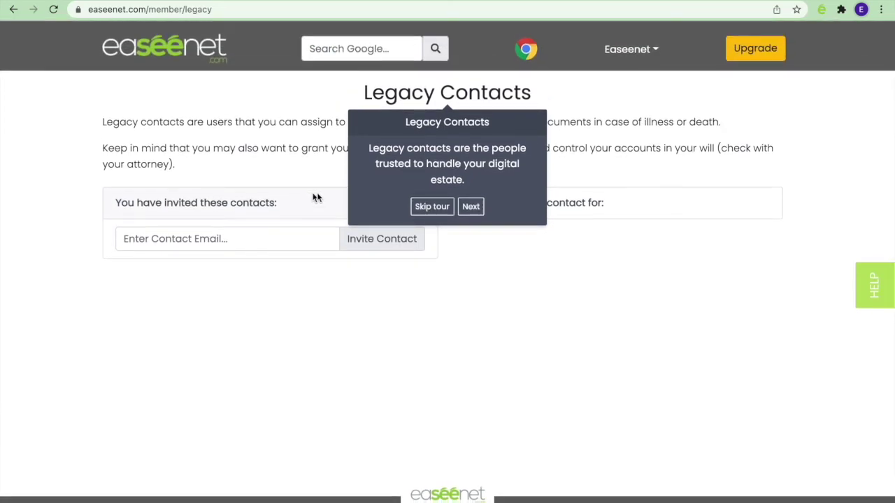
pyautogui.click(431, 206)
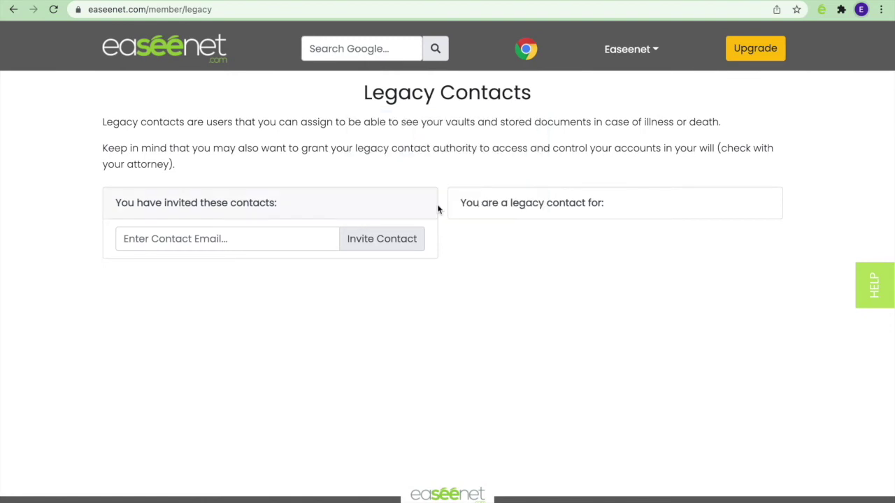
pyautogui.click(270, 239)
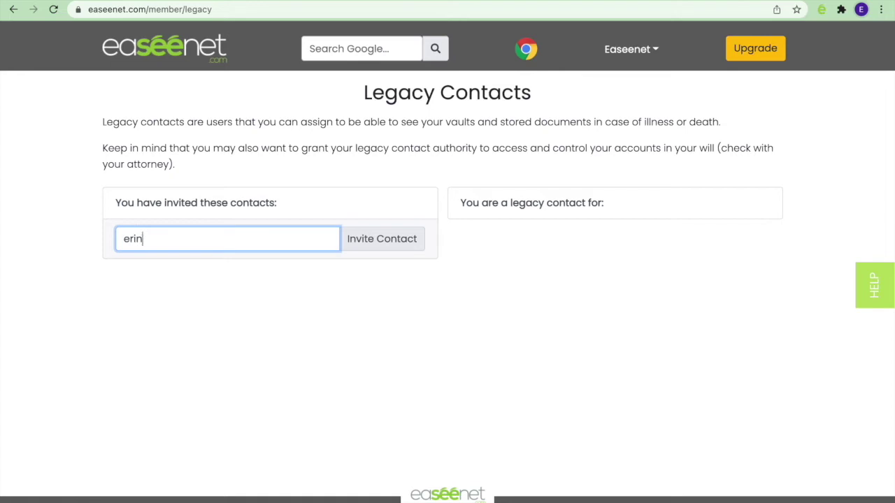
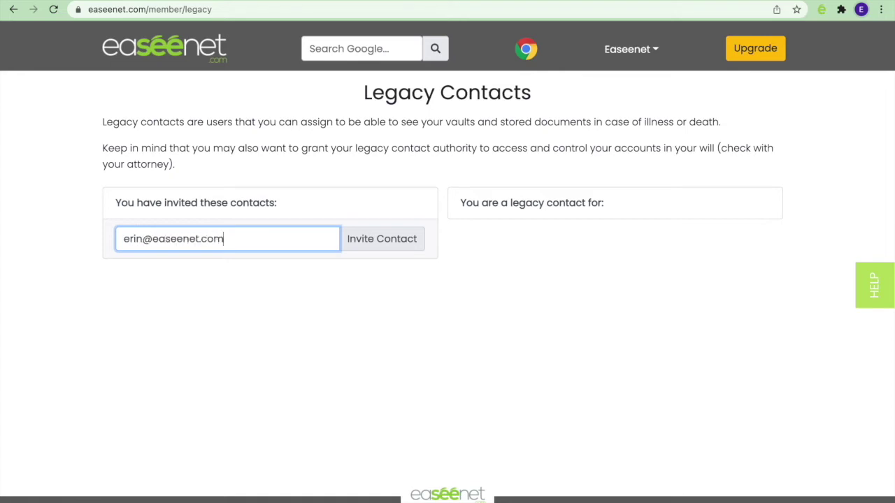
pyautogui.click(390, 248)
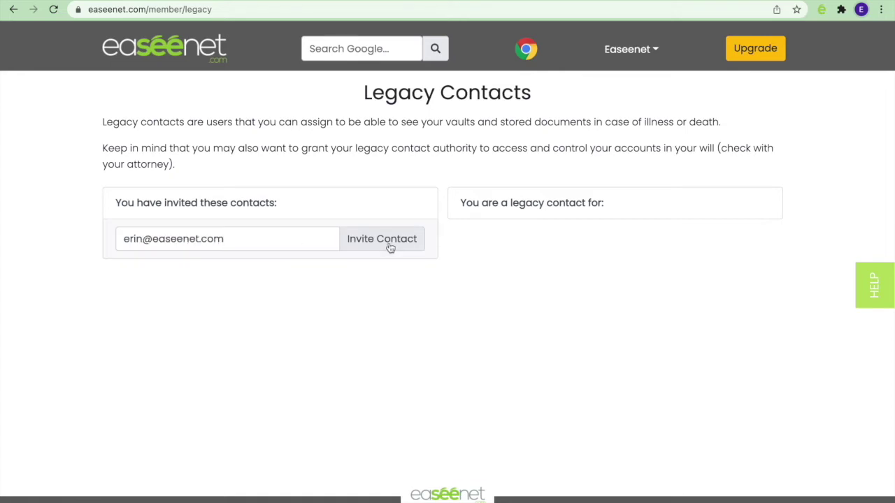
pyautogui.click(557, 78)
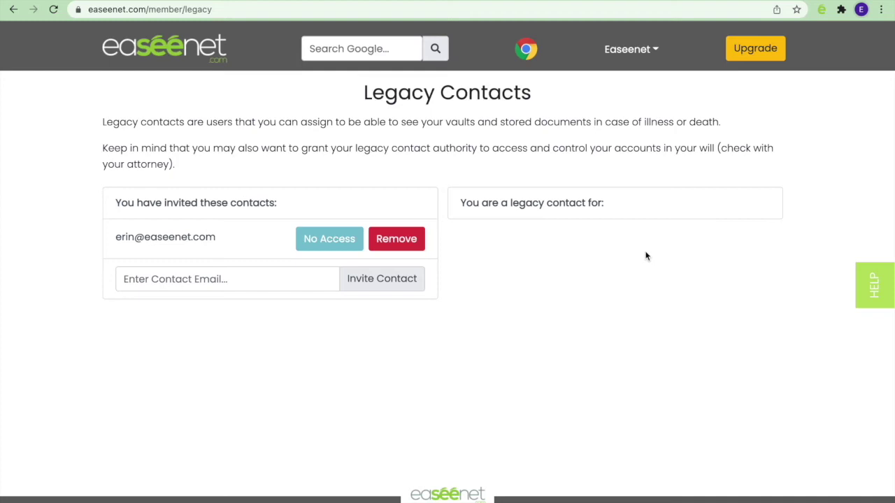
# Step: Set the profile's Access Timeout to 24 hours and save the profile
pyautogui.click(645, 53)
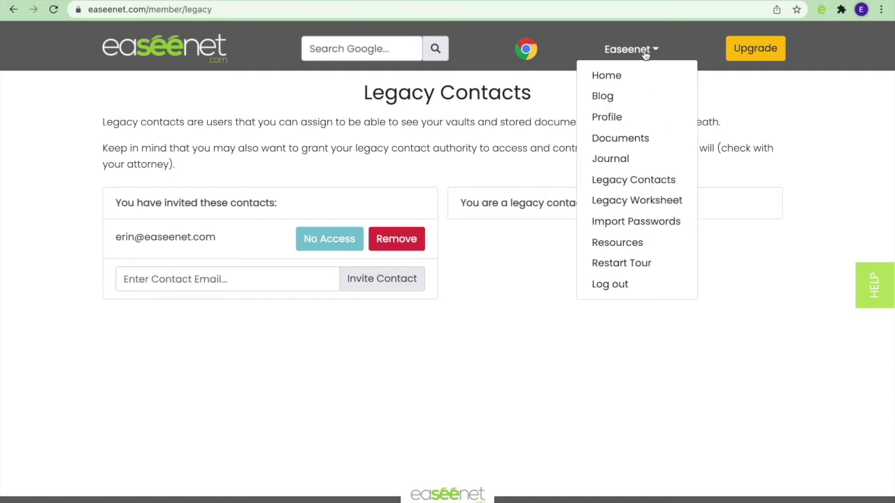
pyautogui.click(622, 116)
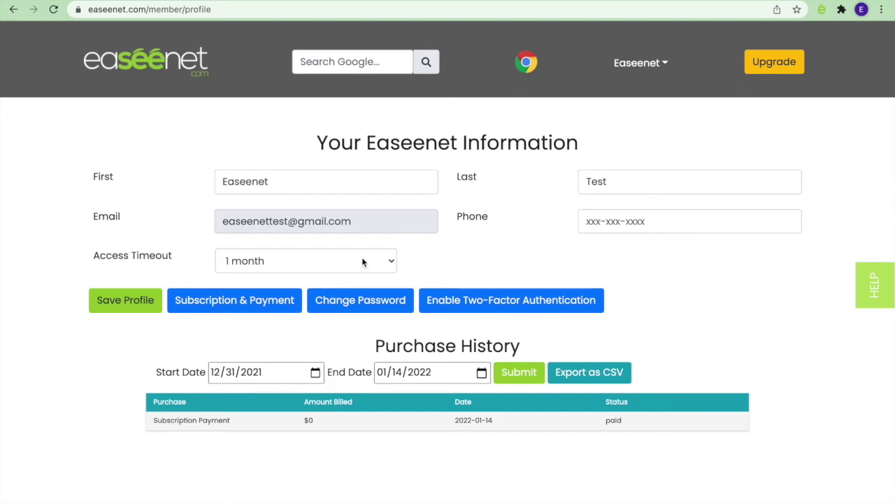
pyautogui.click(293, 262)
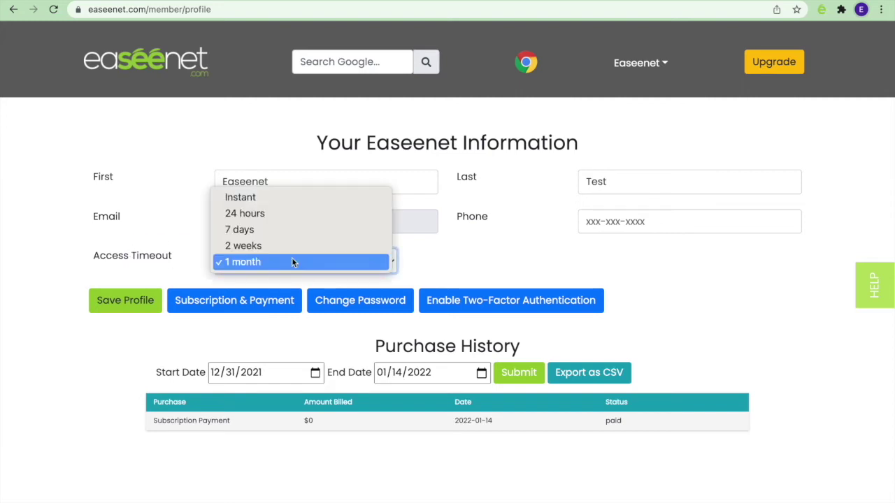
pyautogui.click(281, 213)
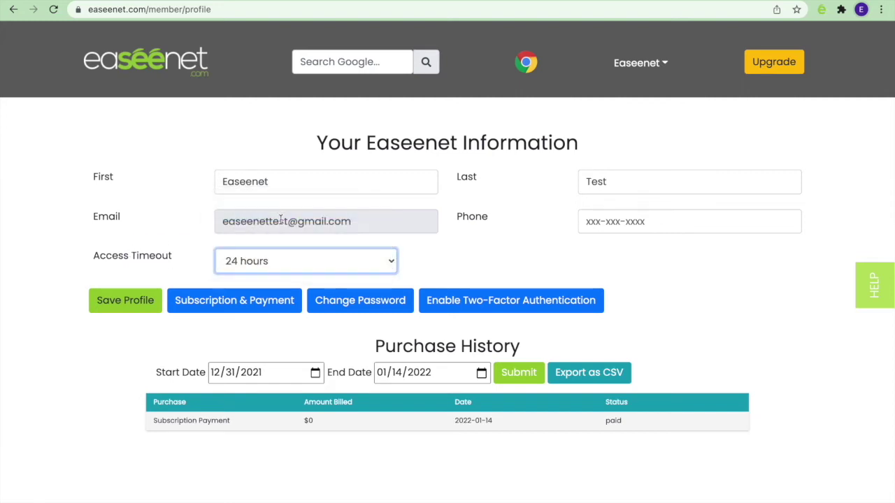
pyautogui.click(114, 302)
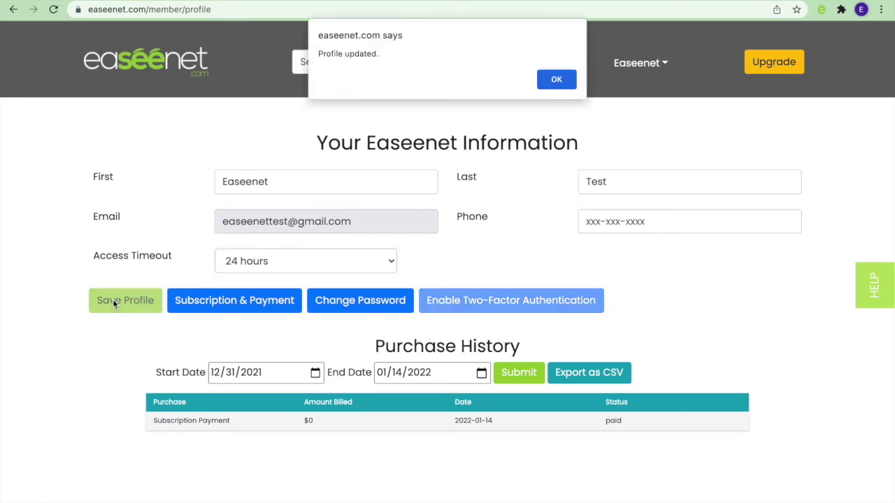
pyautogui.click(564, 82)
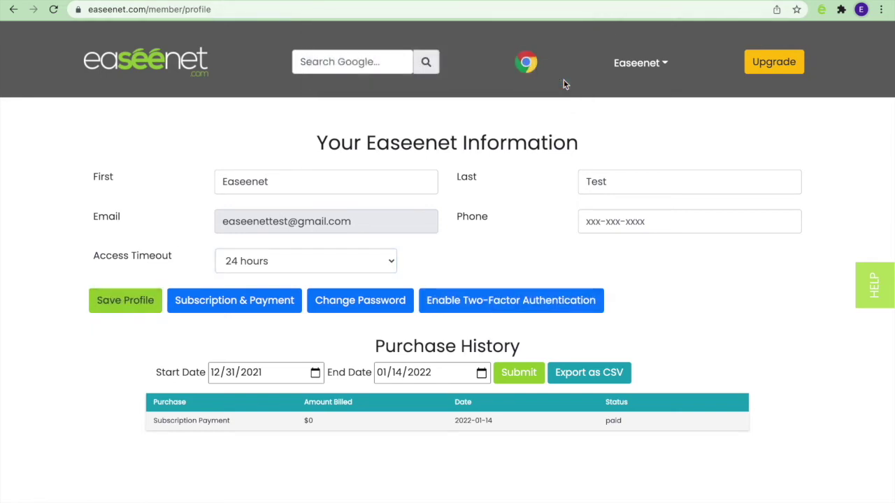
# Step: Edit the Power of Attorney card in the Estate Planning documents folder and focus its Document notes
pyautogui.click(662, 70)
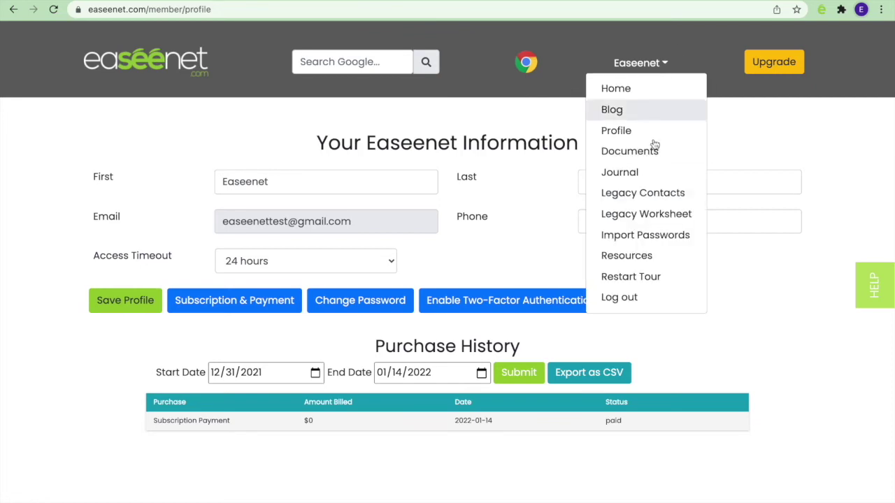
pyautogui.click(648, 196)
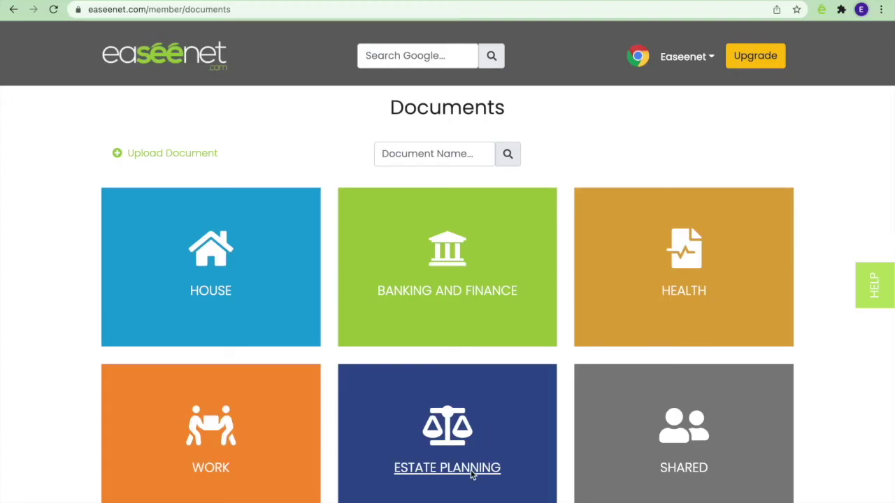
pyautogui.click(470, 473)
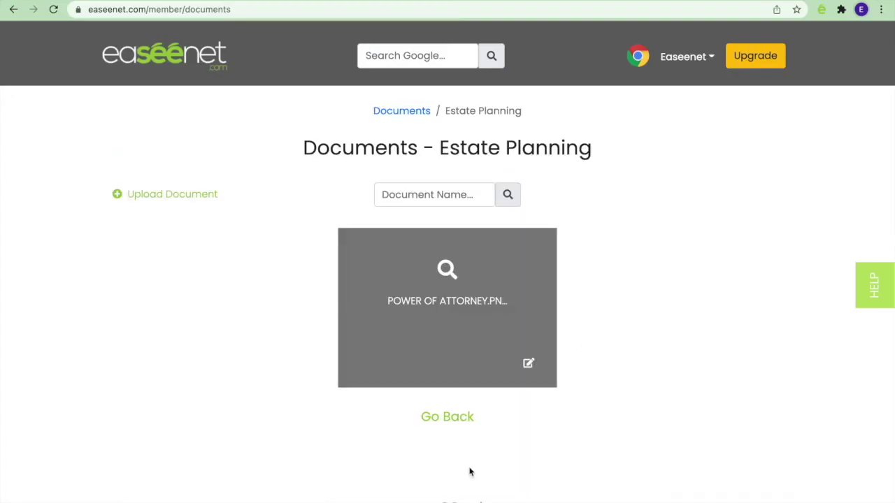
pyautogui.click(529, 365)
pyautogui.click(414, 420)
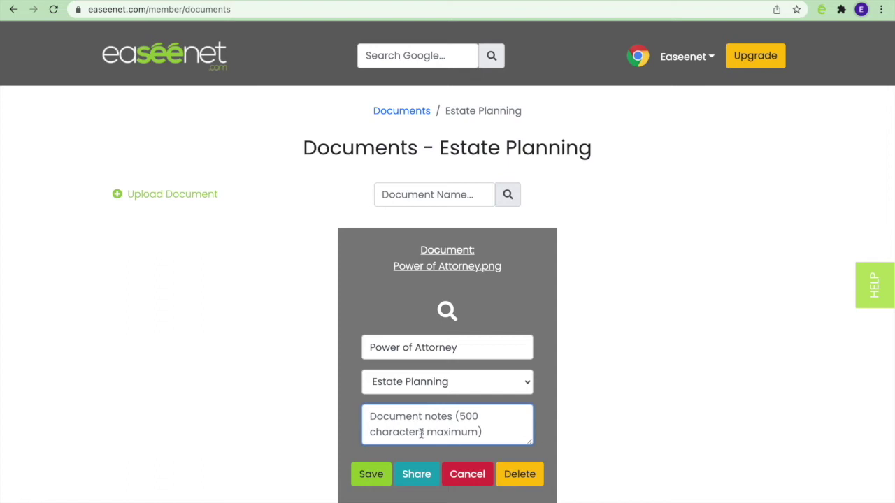
# Step: Share the Power of Attorney document with the legacy contact's e-mail address
pyautogui.click(420, 480)
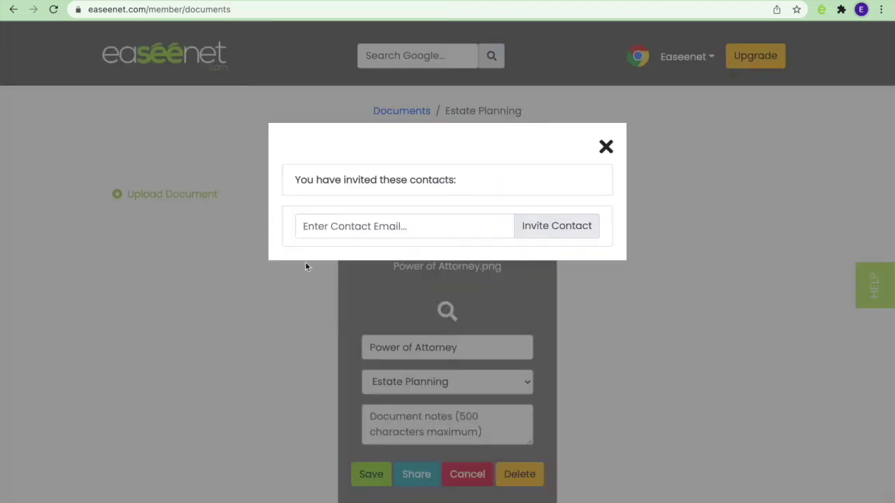
pyautogui.click(308, 229)
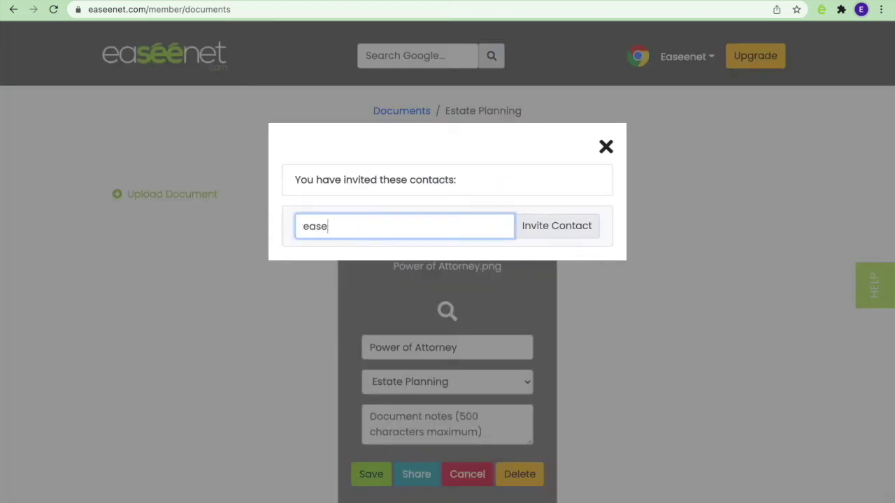
pyautogui.press('BackSpace')
pyautogui.press('BackSpace')
pyautogui.press('BackSpace')
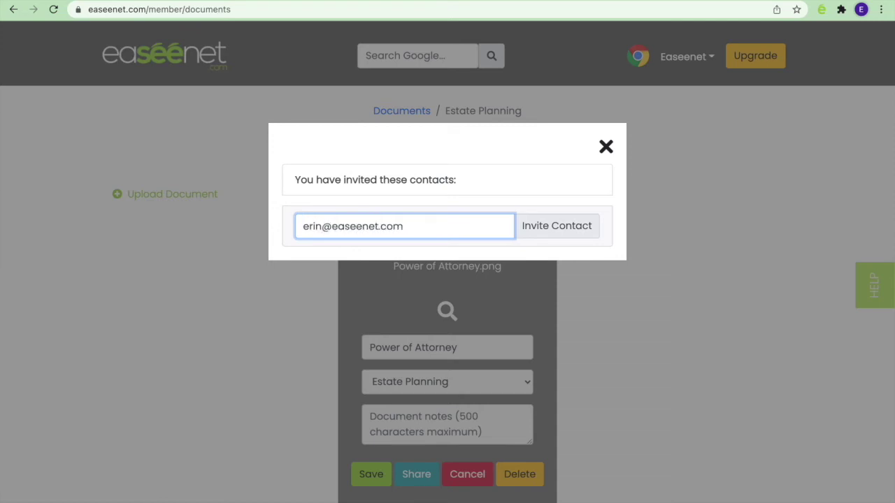
pyautogui.click(547, 232)
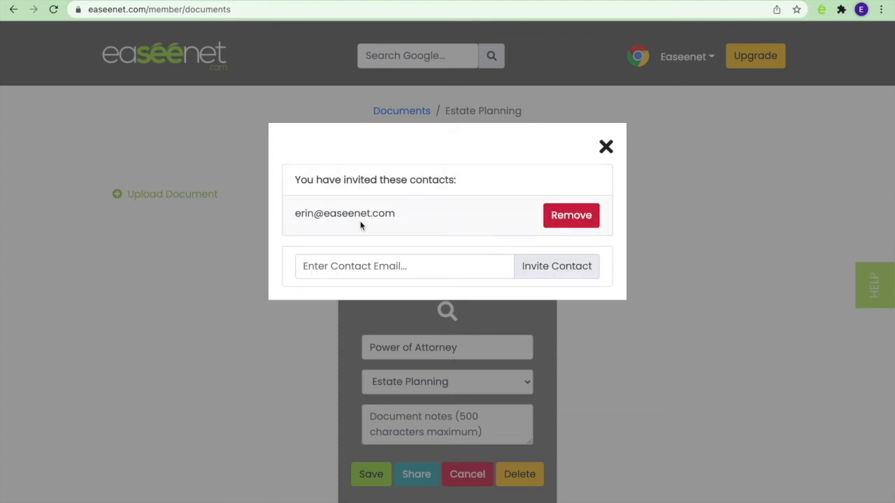
# Step: Close sharing, cancel the document edit, and return to the Documents categories overview
pyautogui.click(606, 148)
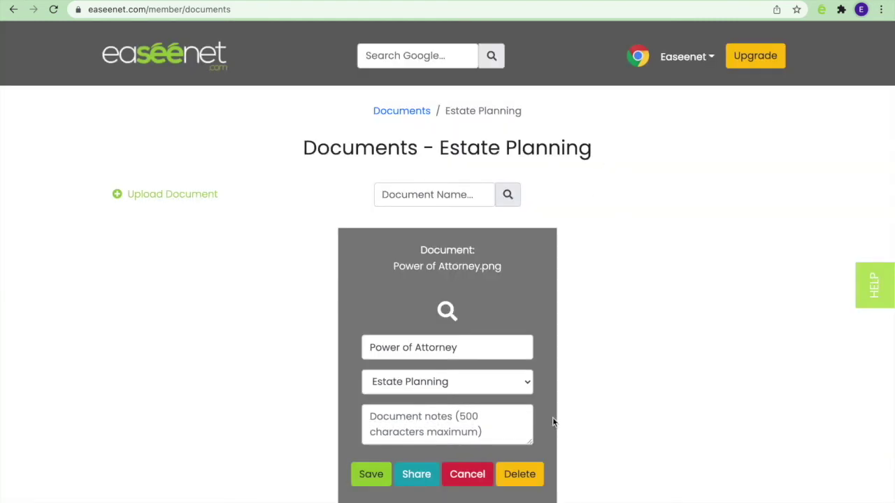
pyautogui.click(477, 481)
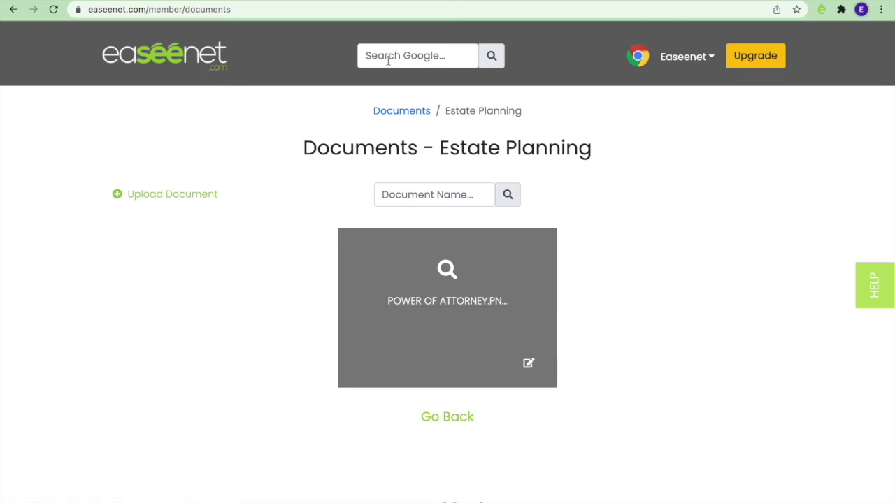
pyautogui.click(398, 113)
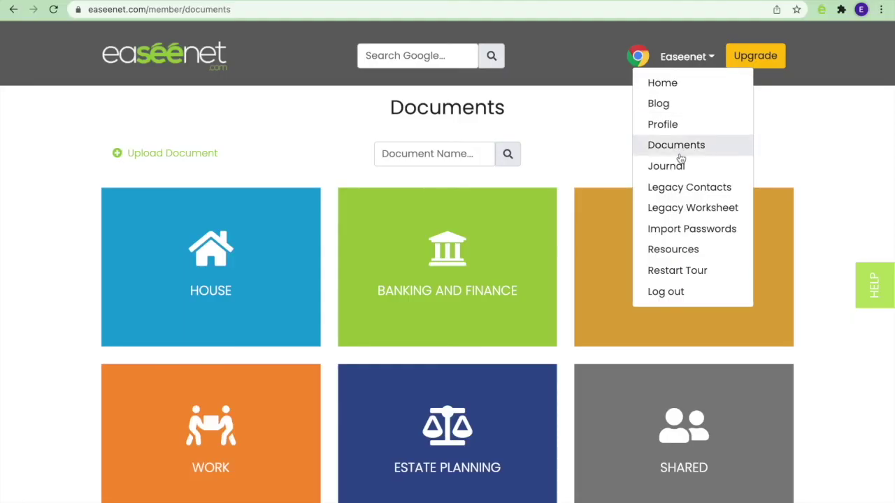
# Step: Add the journal memory 'My favorite vacation', answered with the Fiji Cloud 9 floating bar trip
pyautogui.click(677, 168)
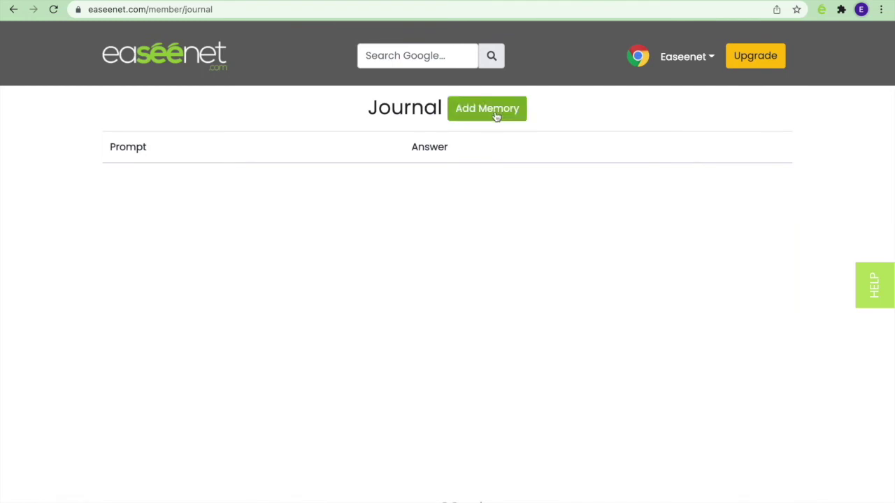
pyautogui.click(495, 114)
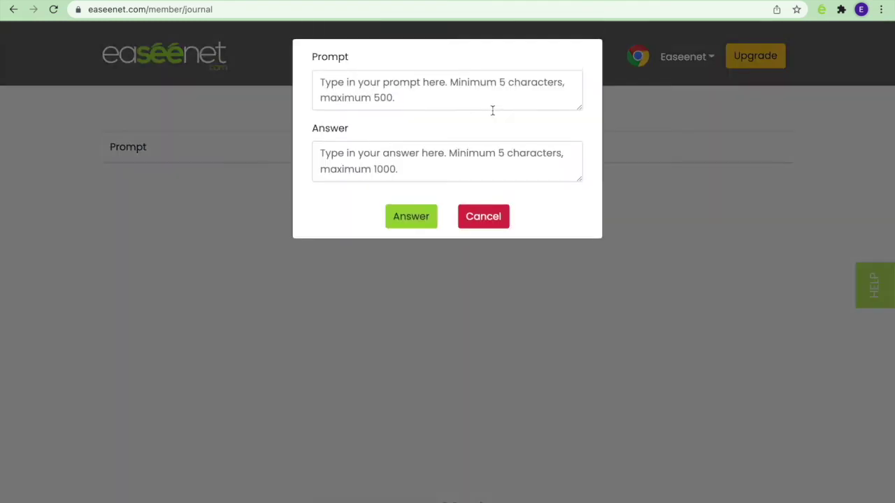
pyautogui.click(349, 83)
pyautogui.write('My favorite vacation')
pyautogui.press('Tab')
pyautogui.write('My favorite trip was when I went to Fiji and got to go to Cloud 9, a floating bar and restaurant in the middle of the South Pacific.')
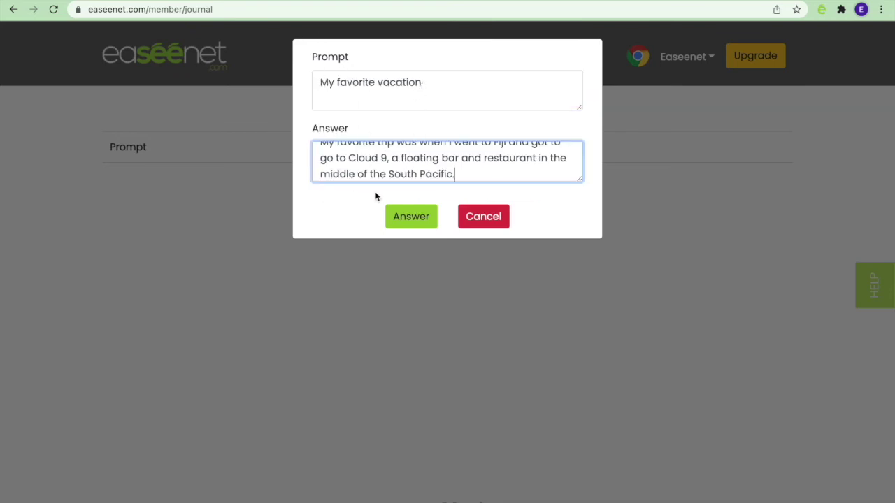
pyautogui.click(419, 221)
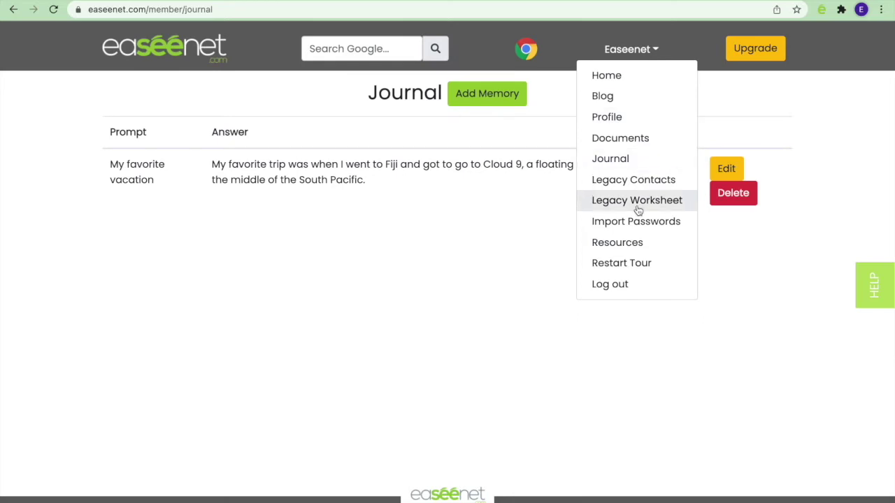
# Step: On the Legacy Worksheet, enter a placeholder WiFi password and toggle its visibility
pyautogui.click(635, 203)
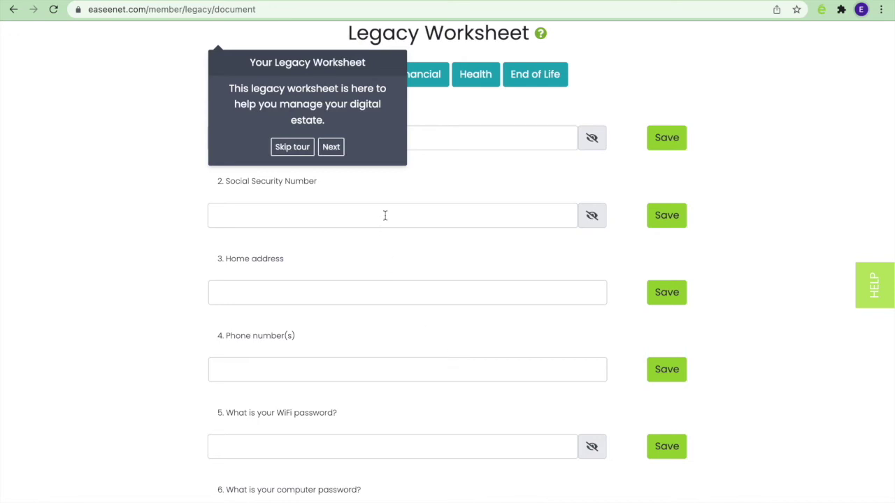
pyautogui.click(302, 153)
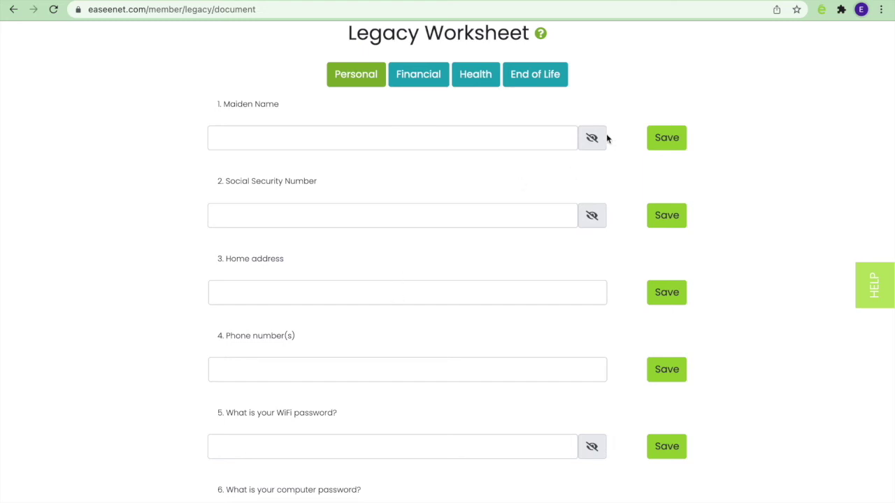
pyautogui.scroll(-5, 579, 241)
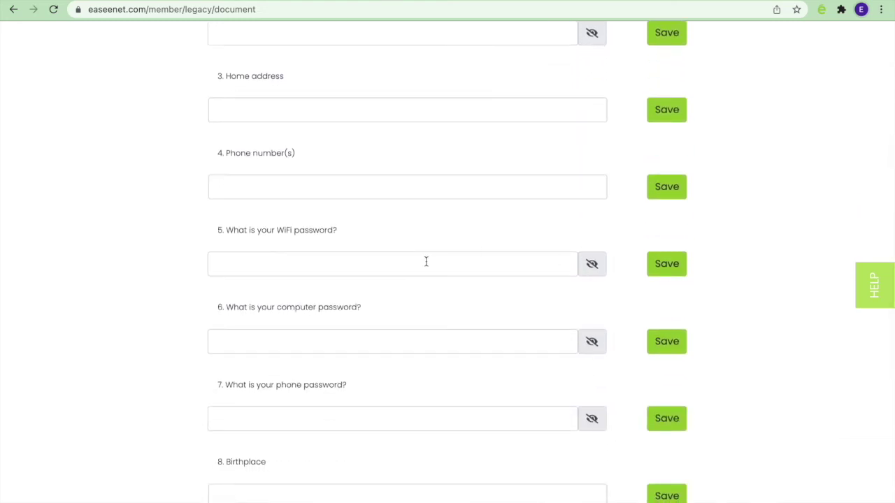
pyautogui.click(434, 261)
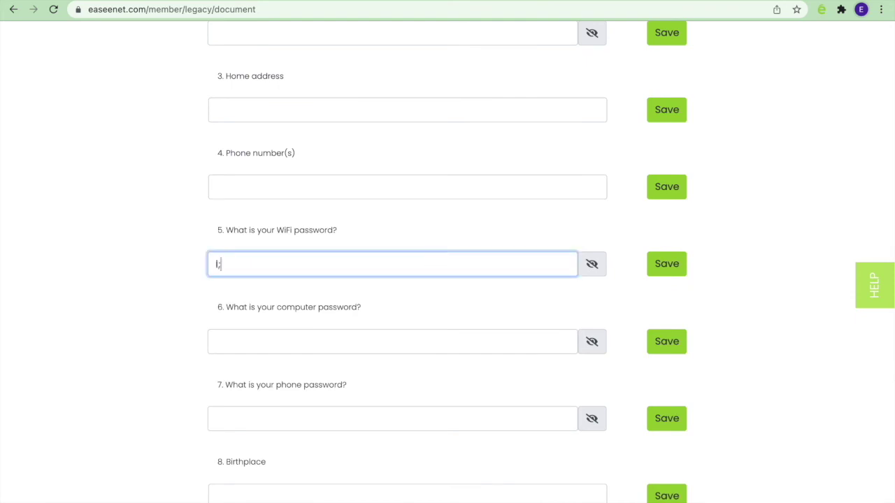
pyautogui.click(592, 265)
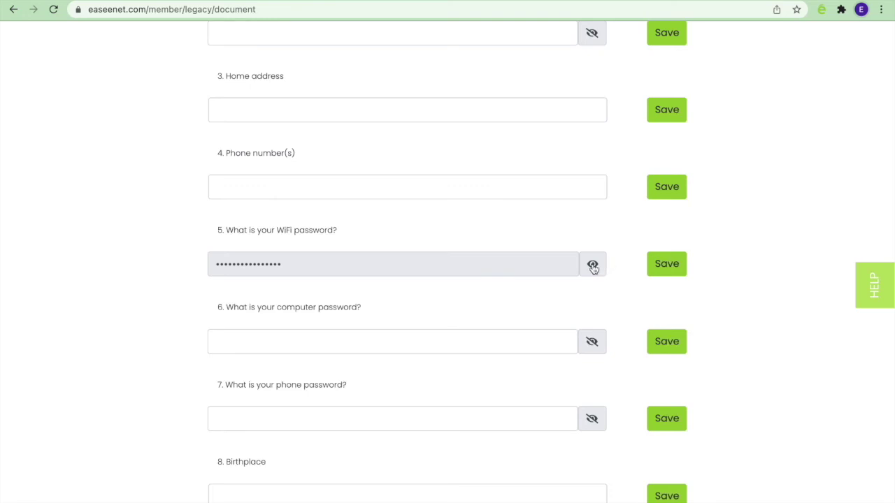
pyautogui.click(593, 267)
# Step: Delete the WiFi password answer, leaving the field empty, and scroll back to the top
pyautogui.moveTo(297, 262); pyautogui.dragTo(130, 252)
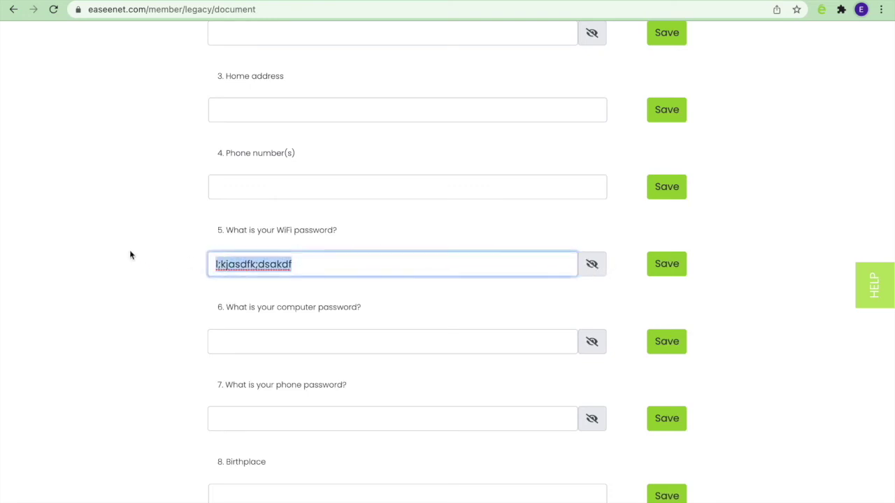
pyautogui.press('BackSpace')
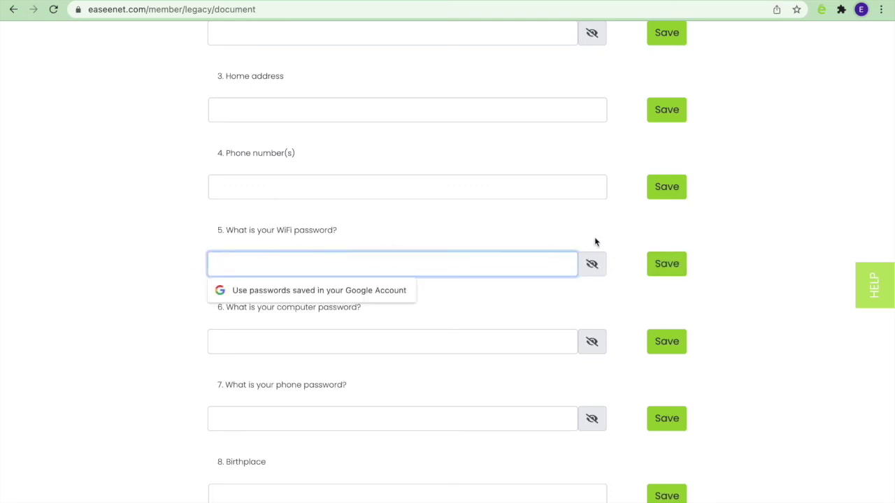
pyautogui.scroll(-5, 595, 242)
pyautogui.scroll(10, 565, 220)
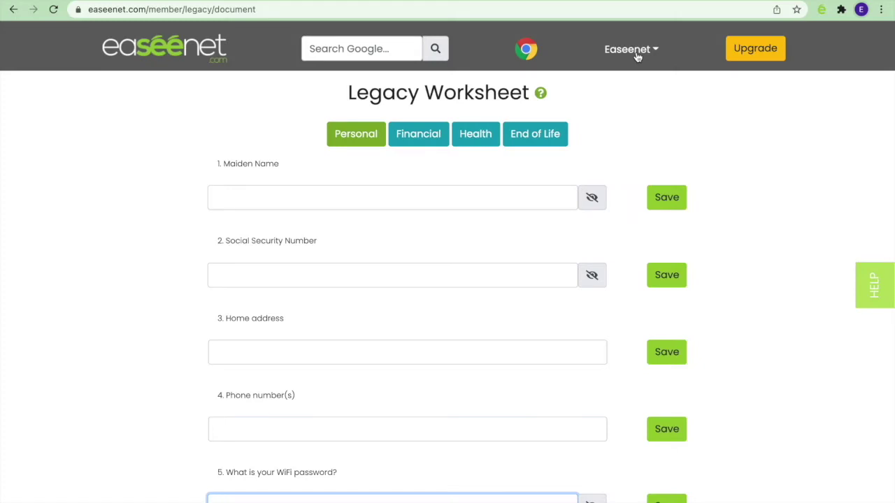
pyautogui.click(637, 53)
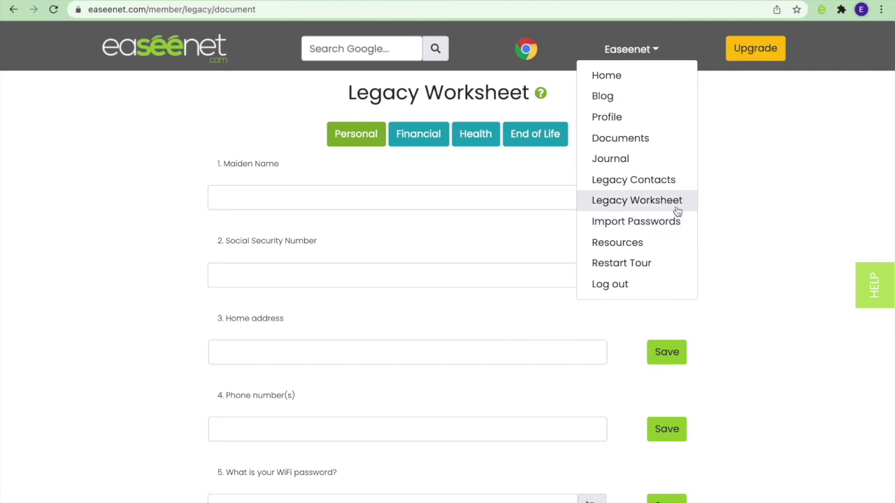
pyautogui.click(724, 211)
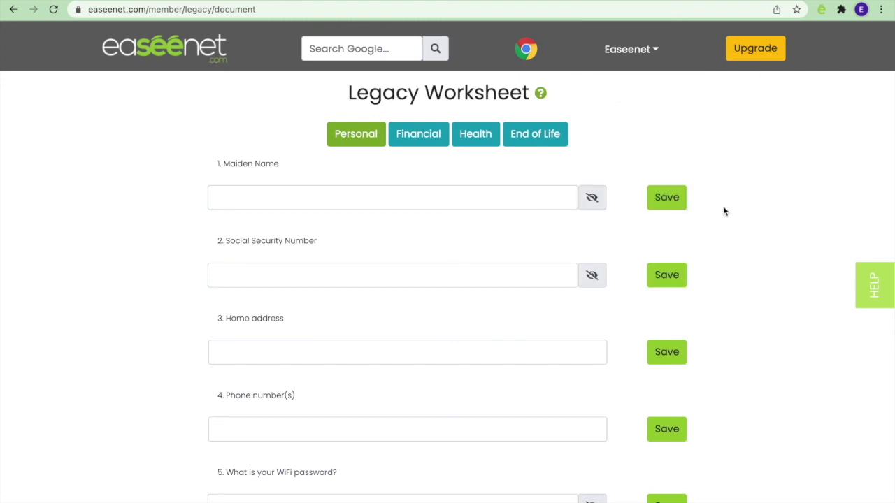
pyautogui.click(882, 12)
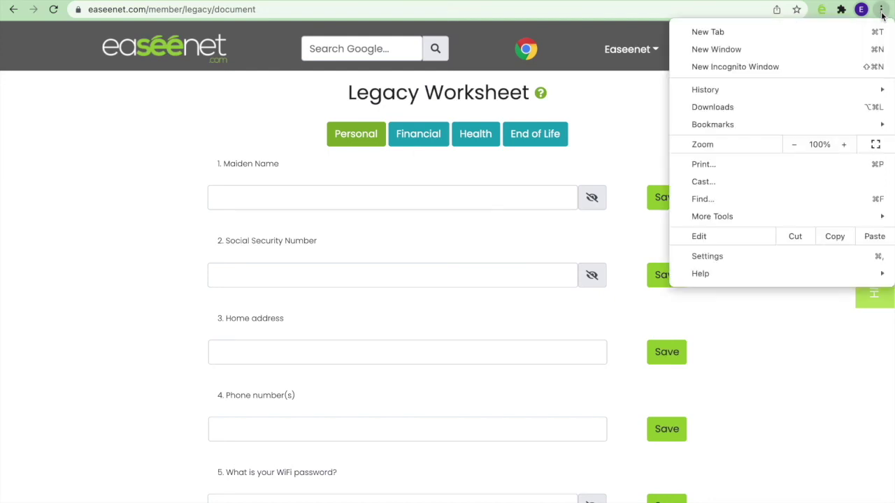
pyautogui.click(767, 261)
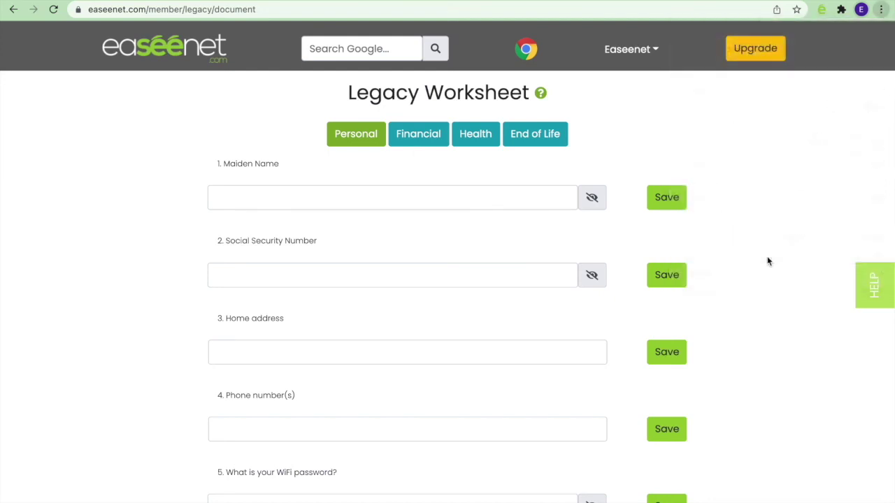
pyautogui.click(61, 98)
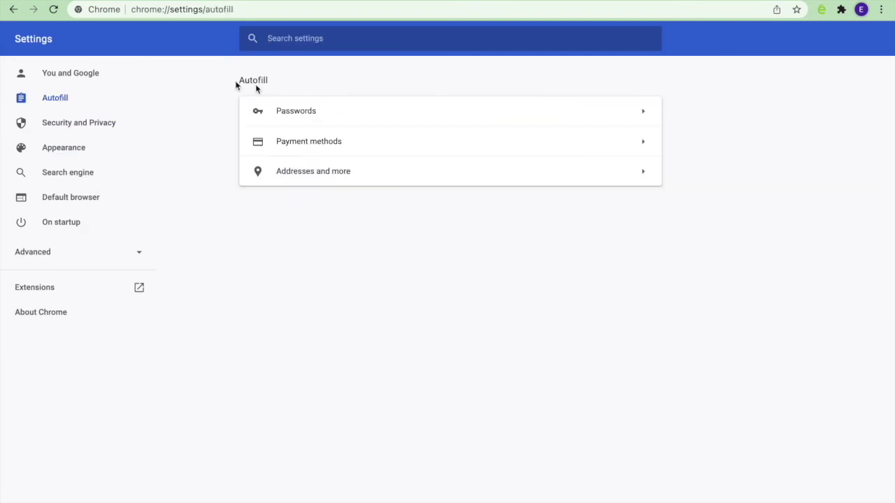
pyautogui.click(316, 116)
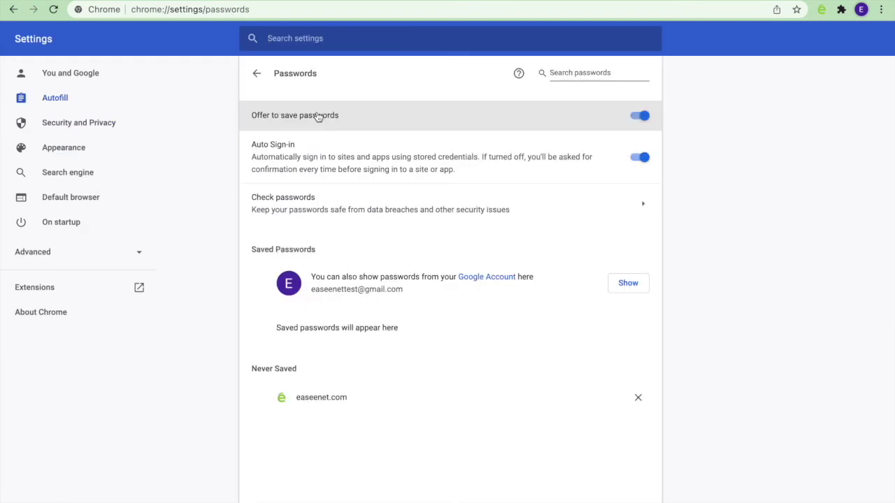
pyautogui.click(489, 277)
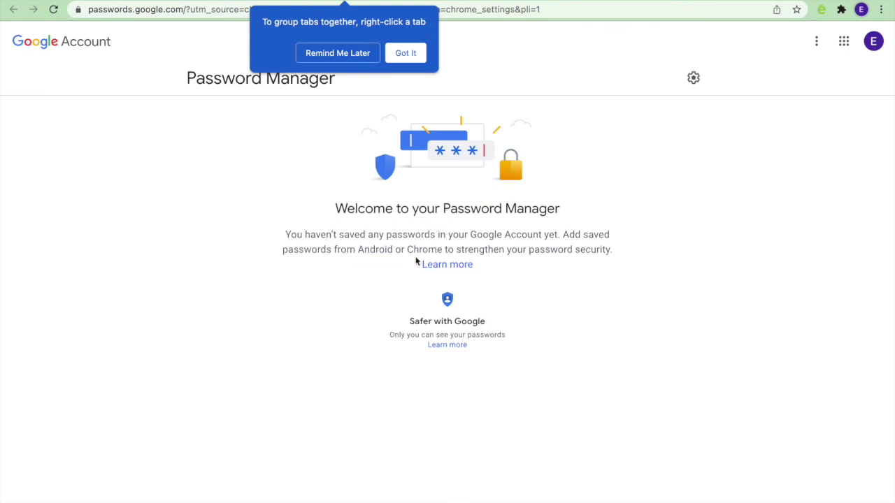
pyautogui.click(696, 80)
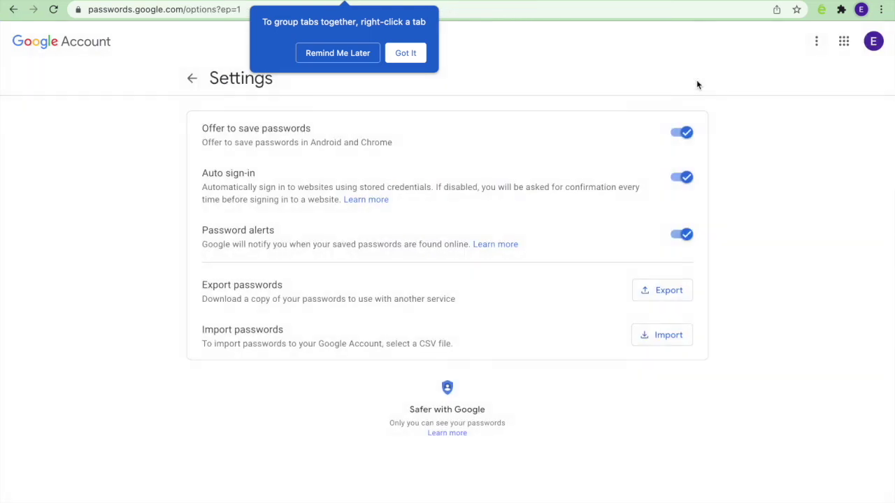
pyautogui.click(658, 291)
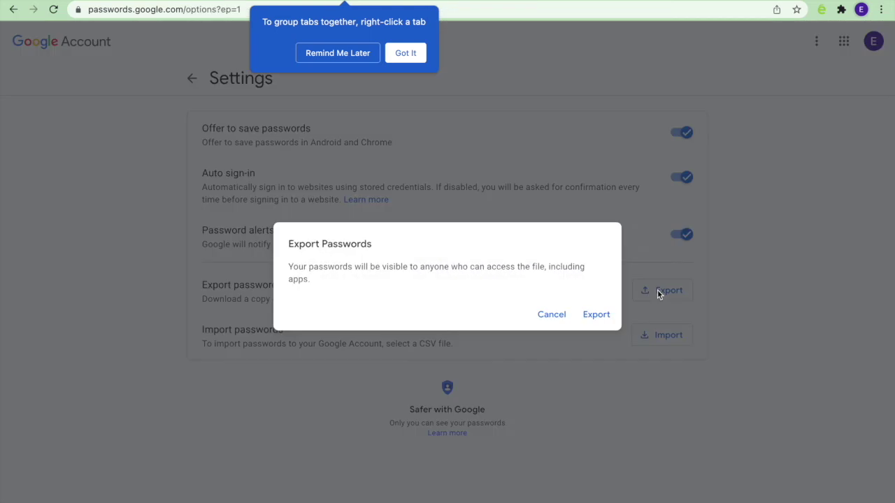
pyautogui.click(597, 316)
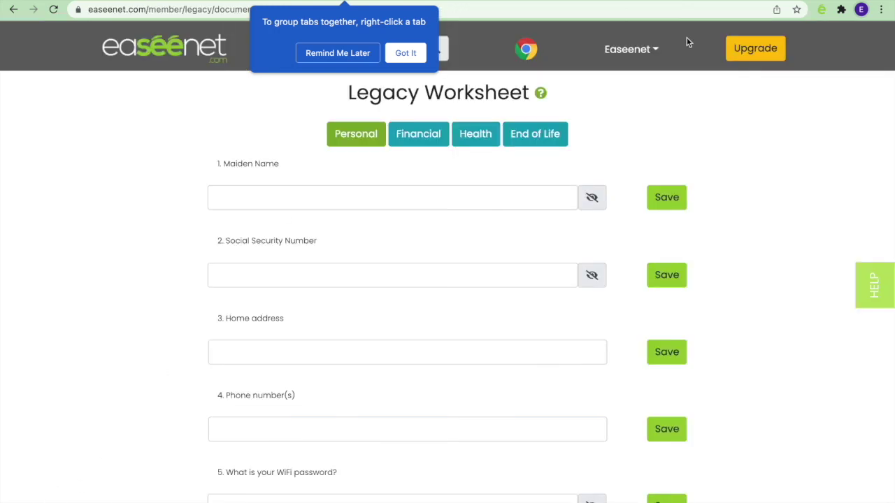
# Step: On Import Passwords, tick Amazon.com, US Bank, Home Depot and Alaska Air
pyautogui.click(643, 60)
pyautogui.click(627, 220)
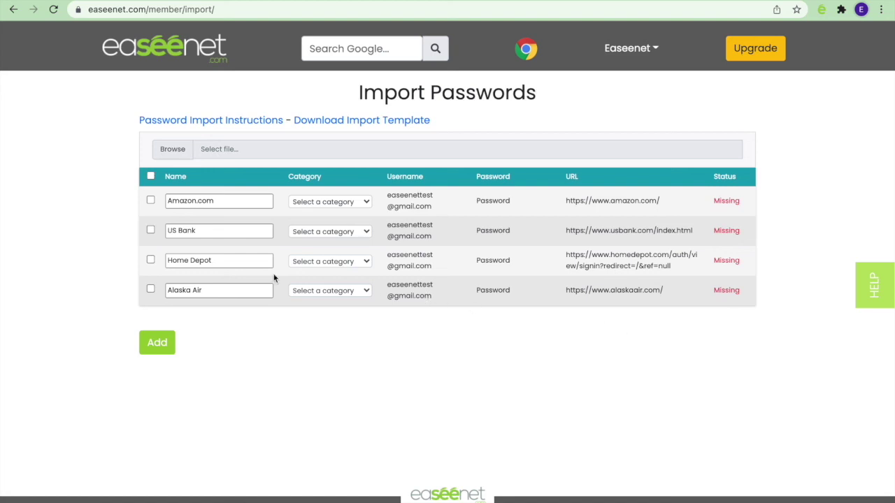
pyautogui.click(150, 203)
pyautogui.click(151, 231)
pyautogui.click(150, 261)
pyautogui.click(150, 291)
# Step: Categorise Amazon.com as Shopping and Home Depot as Shopping -> Household, unticking US Bank
pyautogui.click(358, 203)
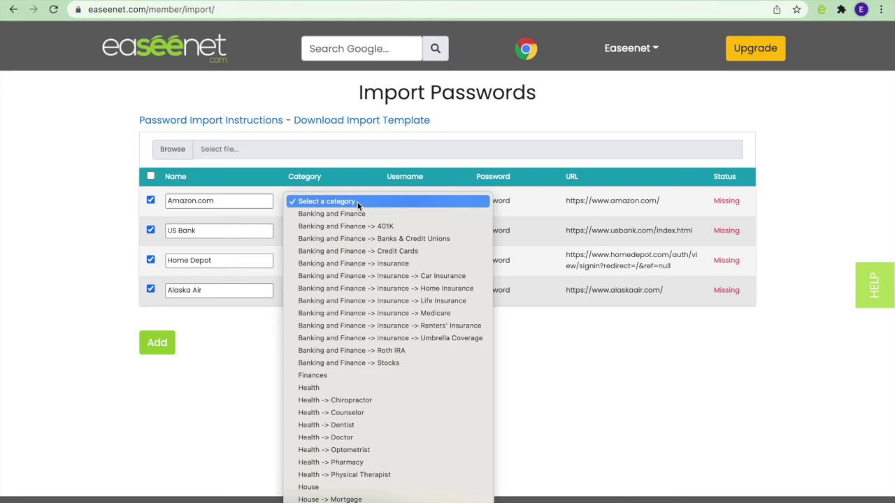
pyautogui.scroll(-5, 355, 402)
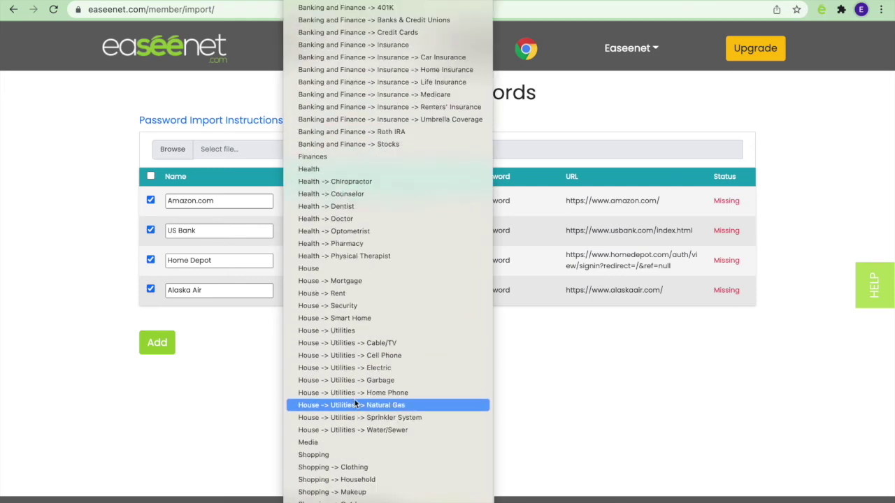
pyautogui.click(346, 431)
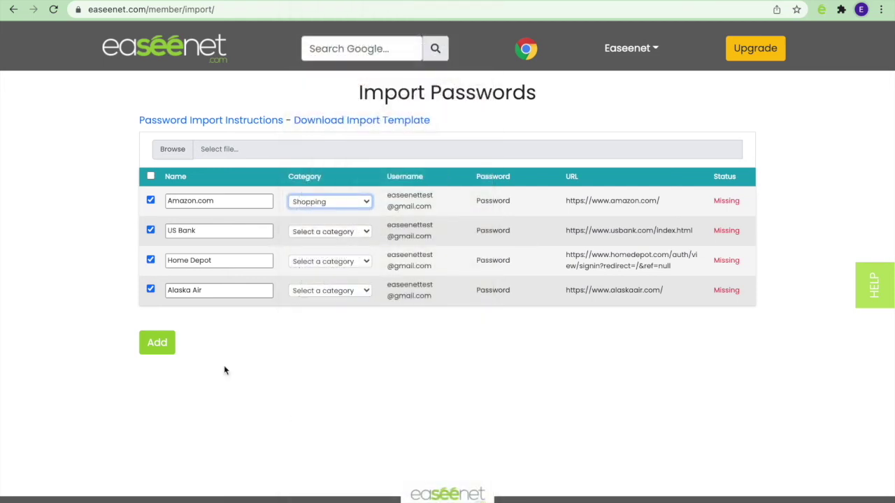
pyautogui.click(150, 230)
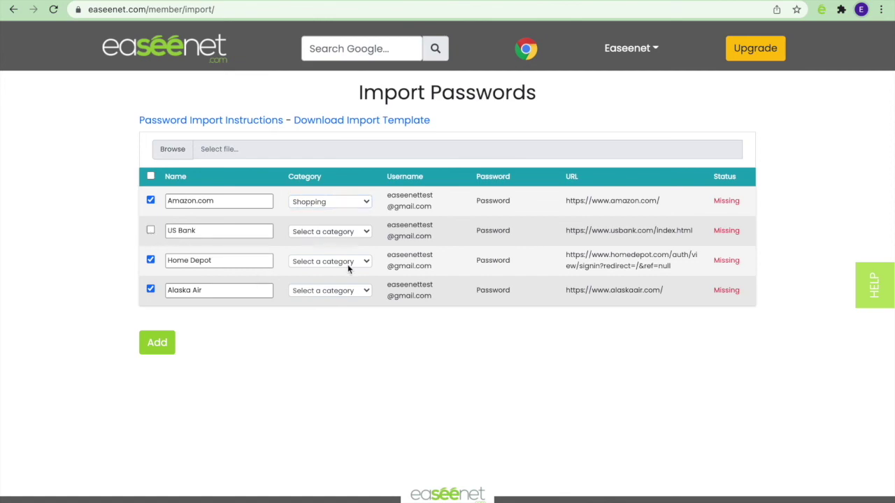
pyautogui.click(348, 263)
pyautogui.scroll(-6, 360, 376)
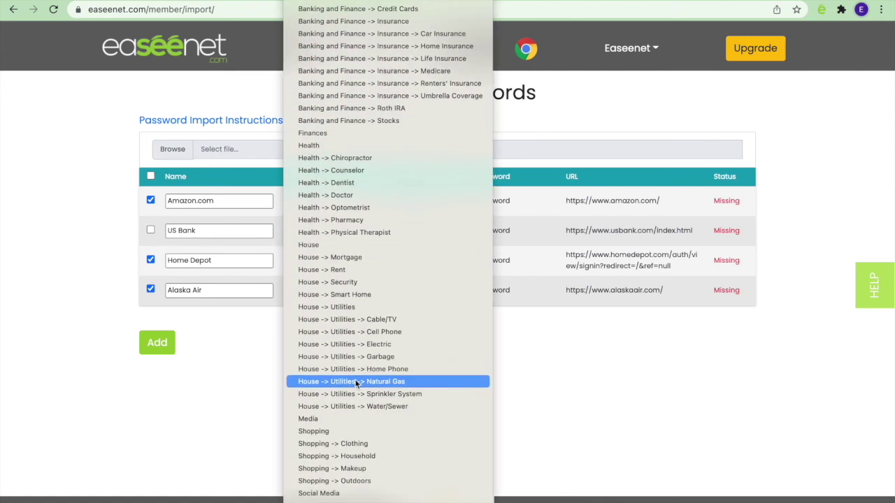
pyautogui.click(354, 456)
# Step: Categorise Alaska Air as Travel and import the three ticked accounts
pyautogui.click(334, 289)
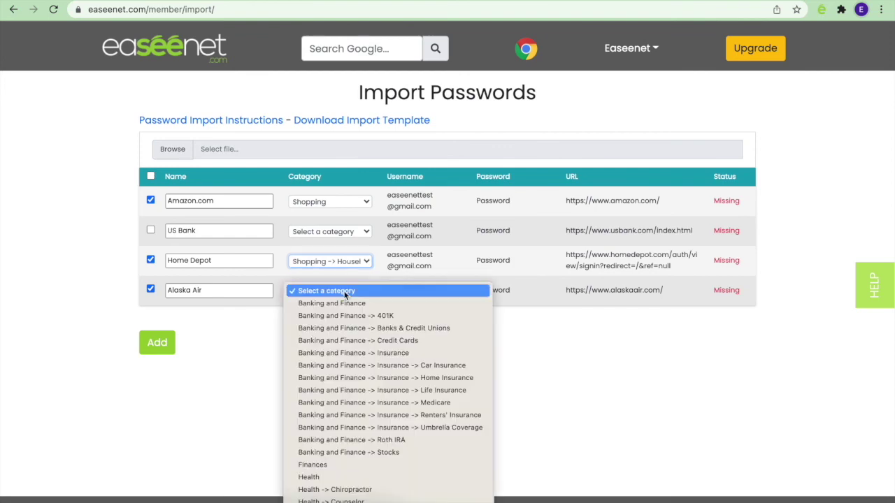
pyautogui.scroll(-6, 351, 403)
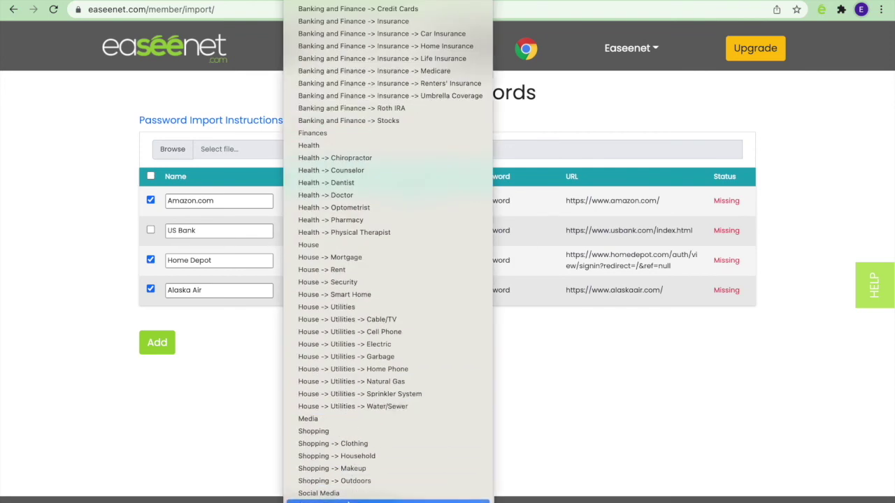
pyautogui.click(336, 501)
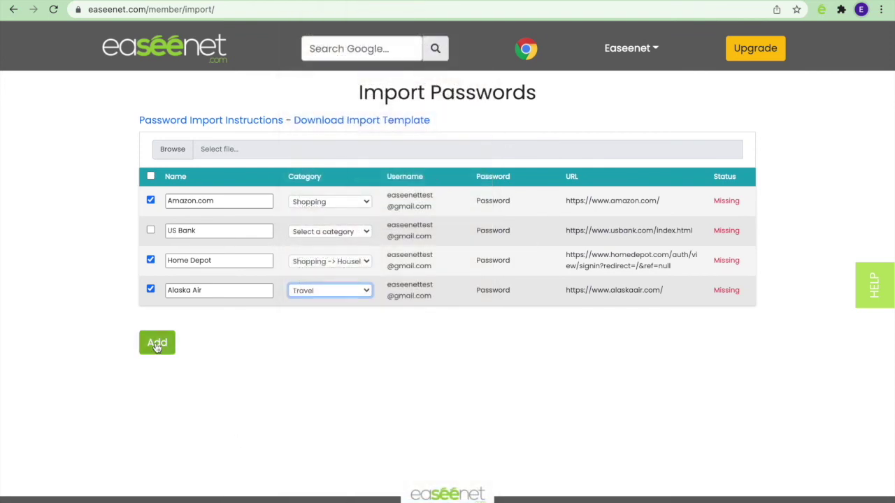
pyautogui.click(156, 343)
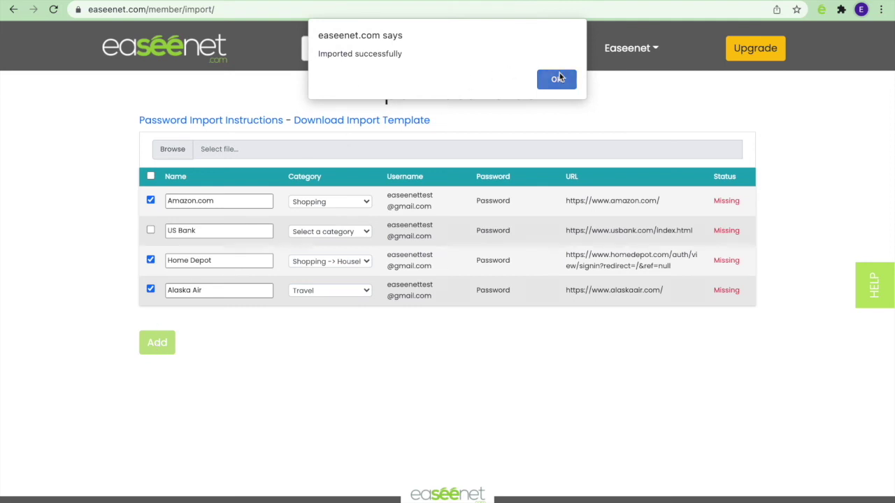
pyautogui.click(560, 79)
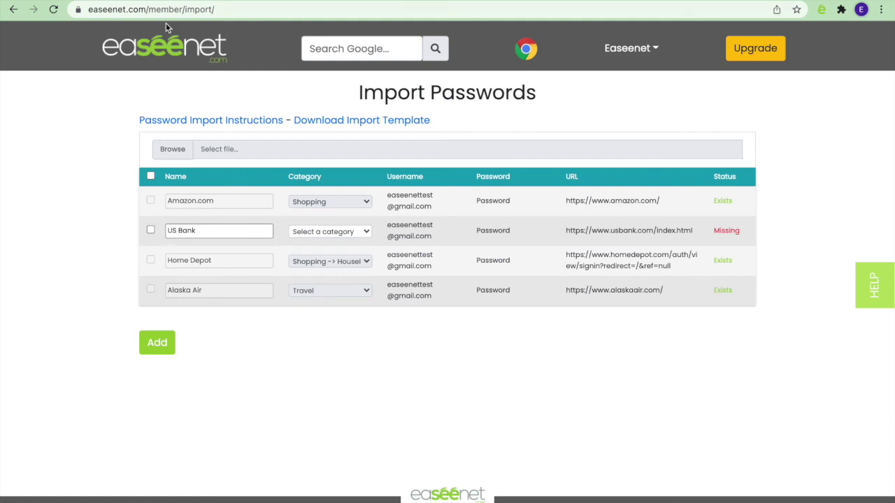
# Step: Review the dashboard's new Shopping and Travel vaults at 90% setup, then log out
pyautogui.click(159, 55)
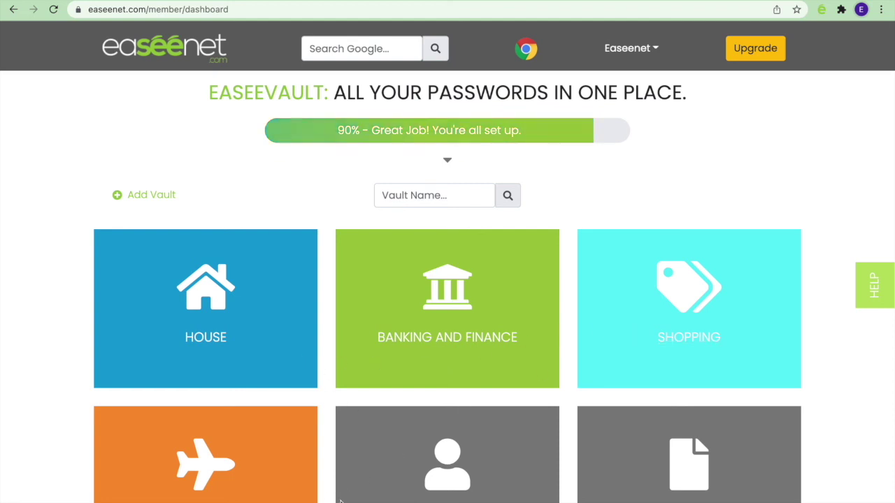
pyautogui.scroll(-3, 340, 500)
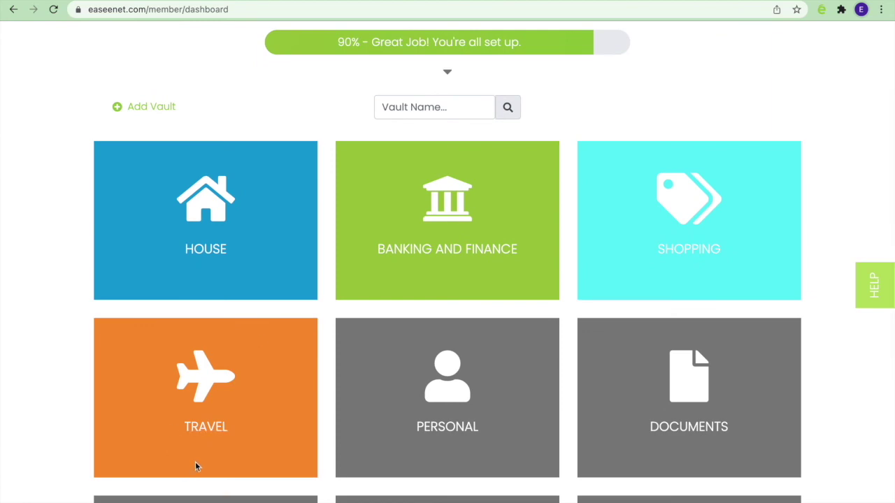
pyautogui.scroll(3, 327, 408)
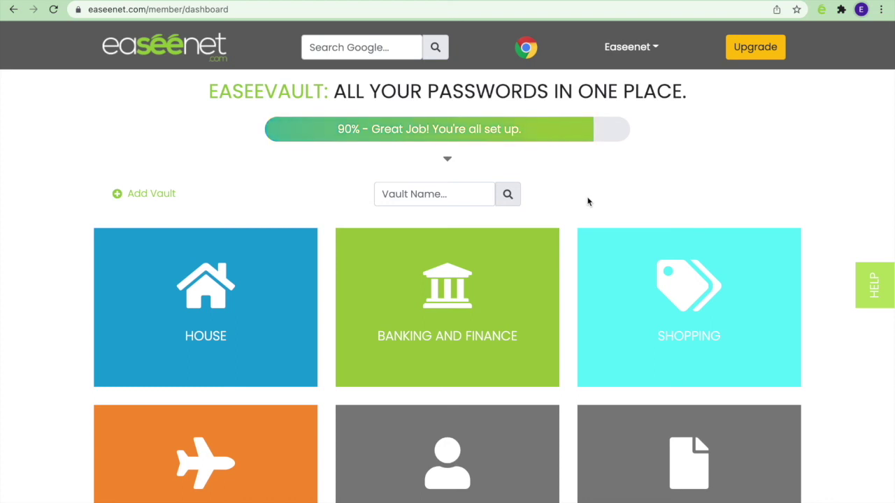
pyautogui.click(650, 53)
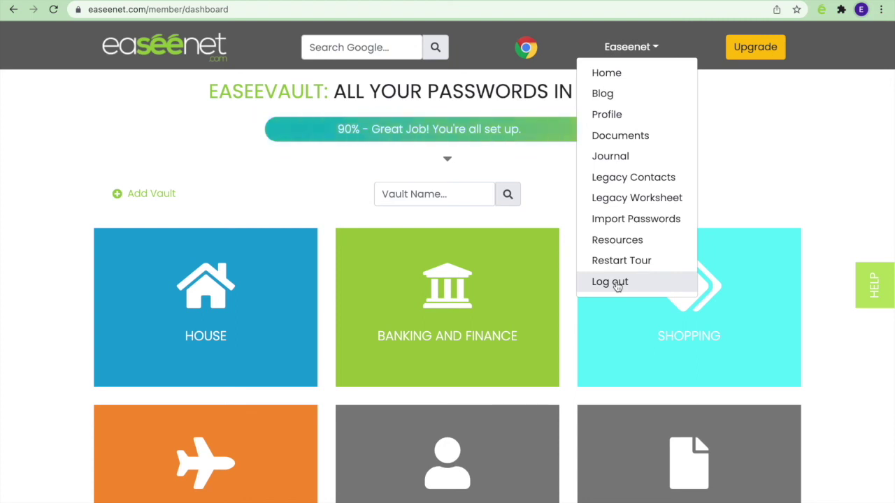
pyautogui.click(616, 283)
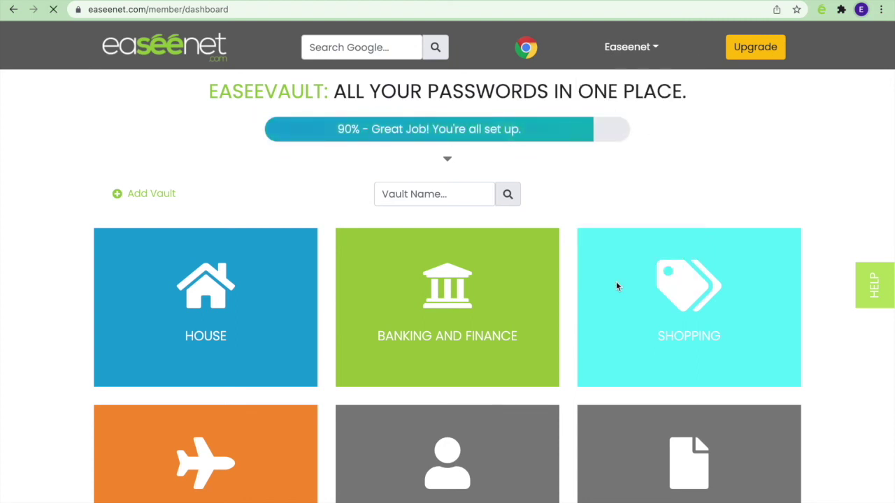